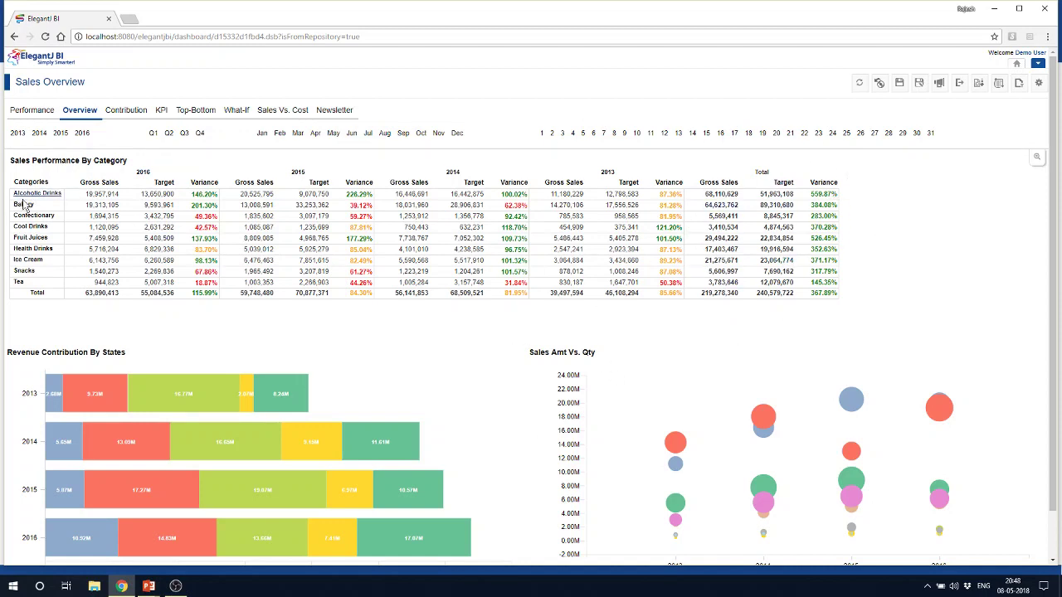
Step: Drill the category sales table into 2016 and Q1 and back up, and switch the dashboard's Q4 filter on and off
{"action": "left_click", "coordinate": [139, 174]}
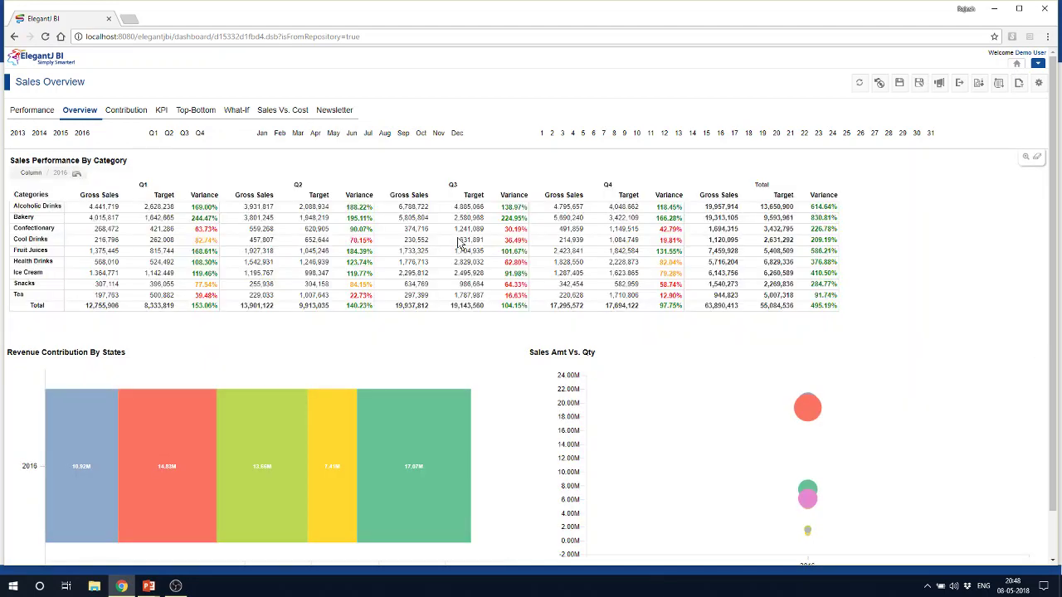
{"action": "left_click", "coordinate": [142, 188]}
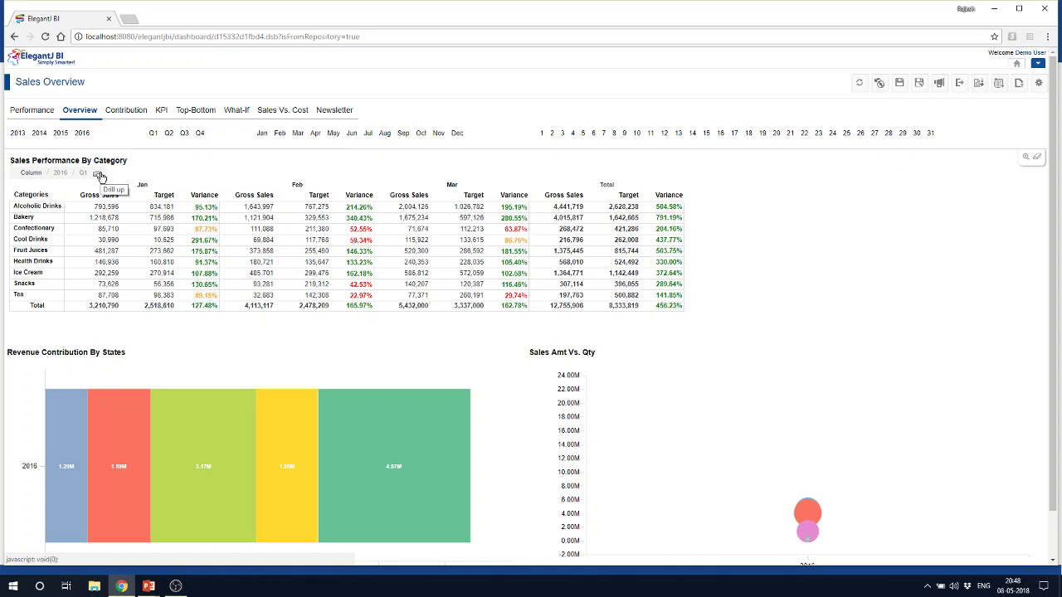
{"action": "left_click", "coordinate": [99, 176]}
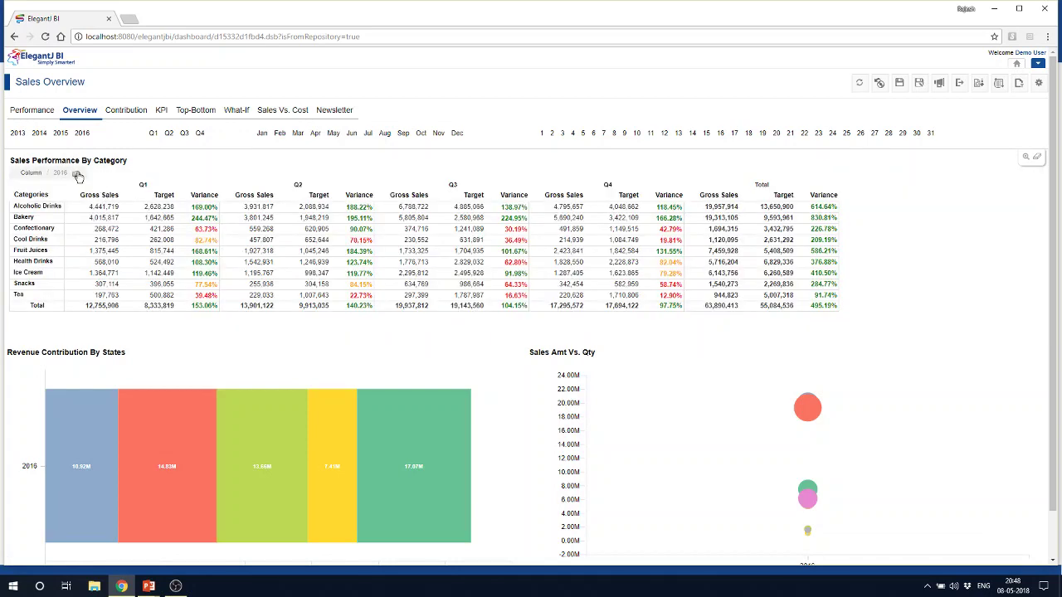
{"action": "left_click", "coordinate": [79, 176]}
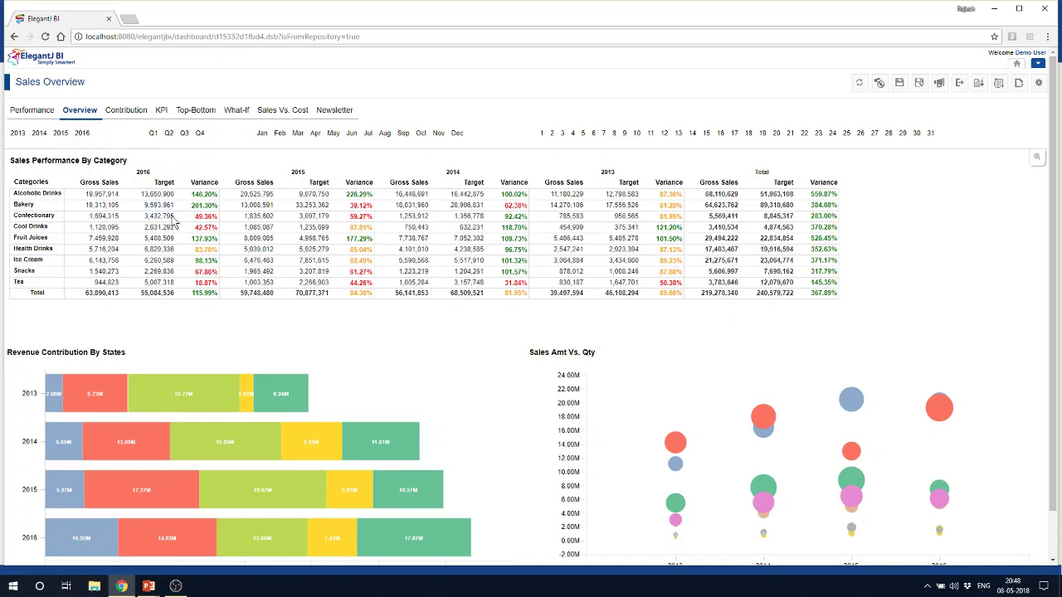
{"action": "left_click", "coordinate": [199, 134]}
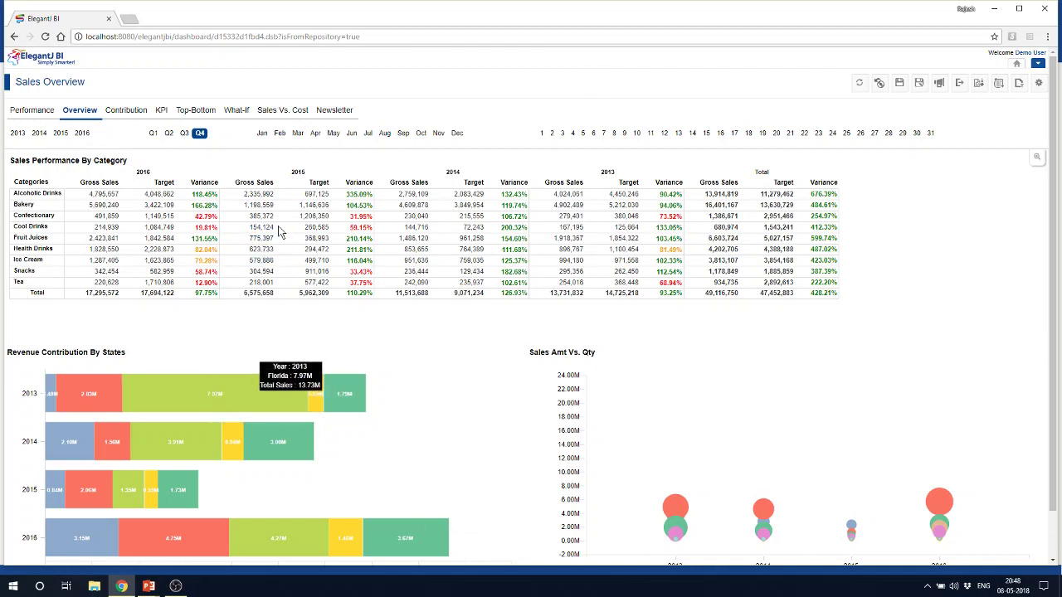
{"action": "left_click", "coordinate": [199, 133]}
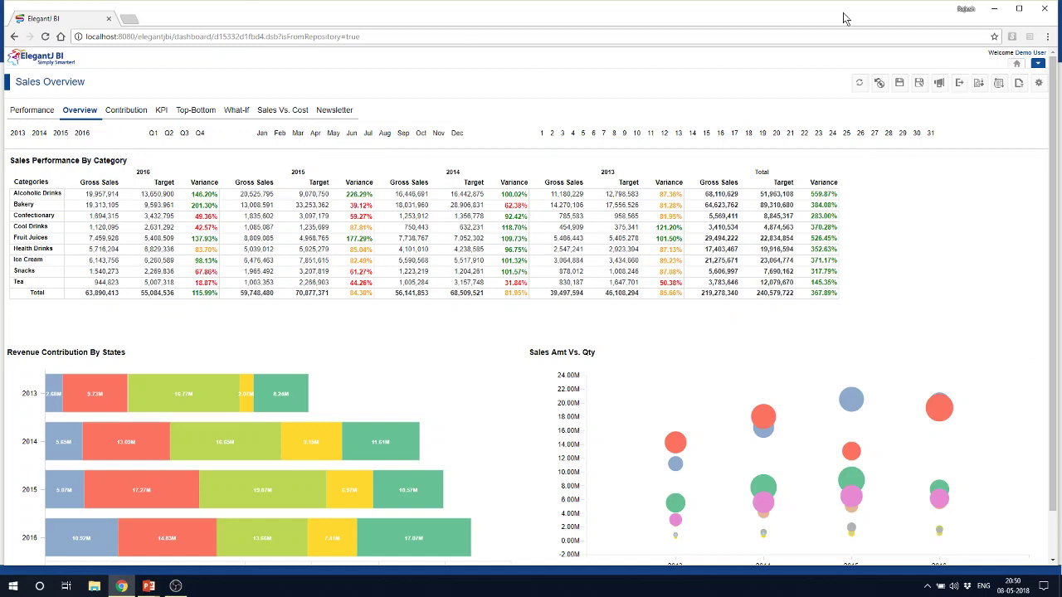
Step: Start a new crosstab based on the Sales_Demo cube, searching the cube list for "sales"
{"action": "left_click", "coordinate": [1039, 67]}
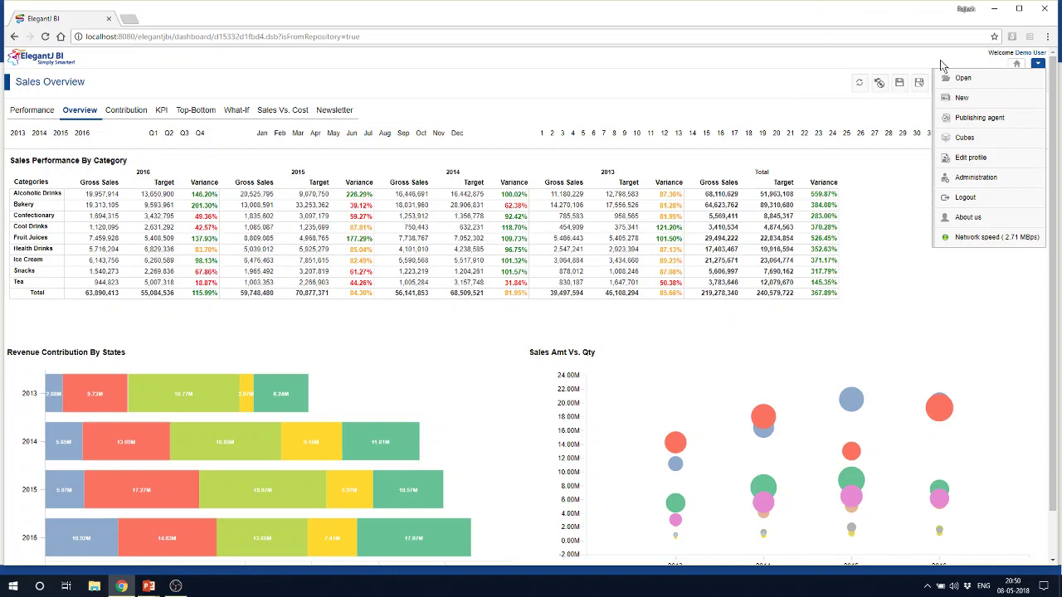
{"action": "mouse_move", "coordinate": [962, 98]}
{"action": "left_click", "coordinate": [868, 100]}
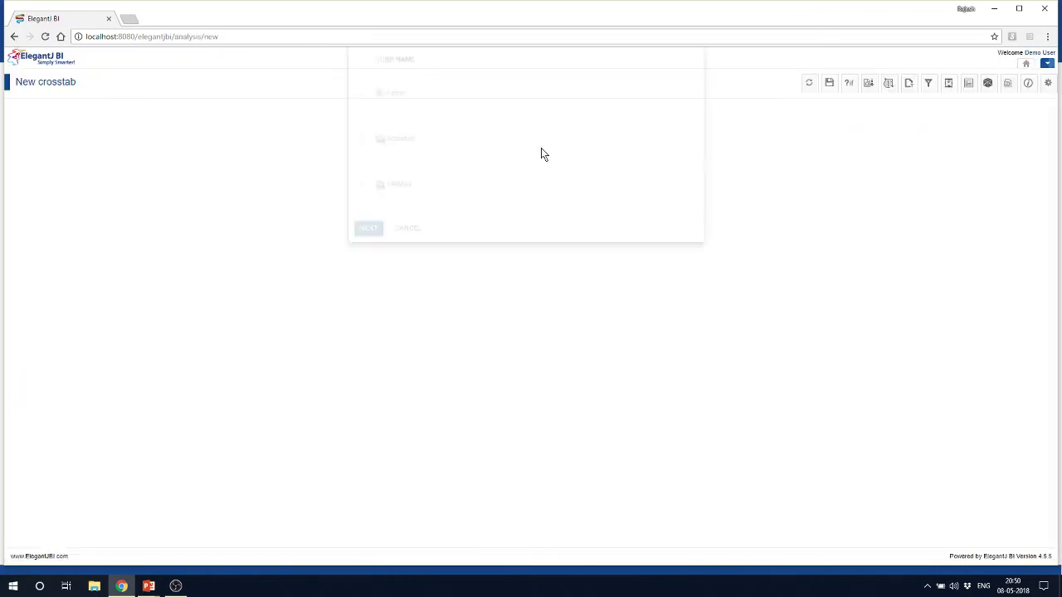
{"action": "left_click", "coordinate": [394, 89]}
{"action": "type", "text": "sa"}
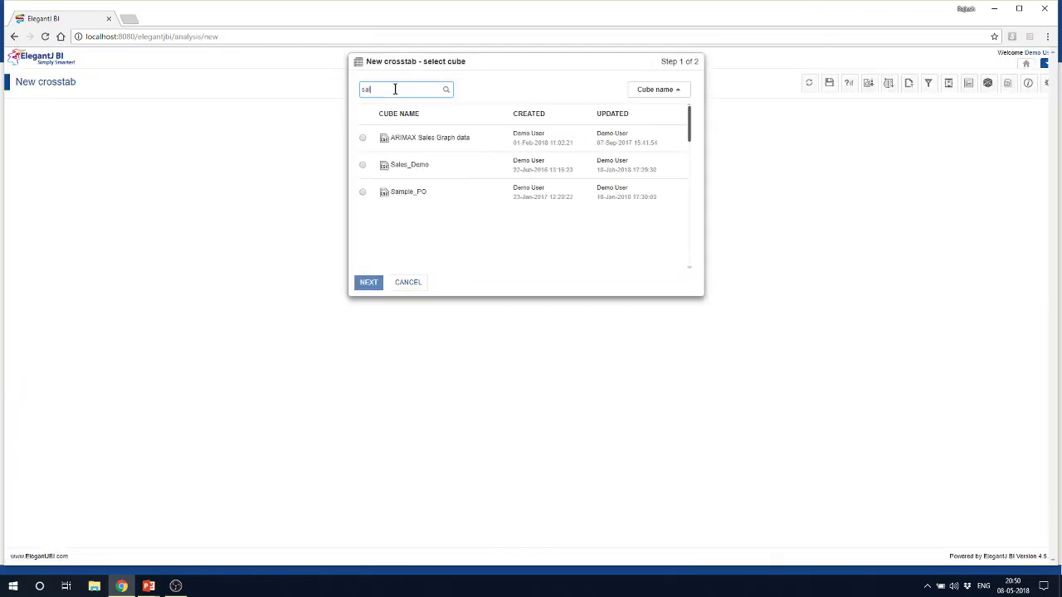
{"action": "type", "text": "les"}
{"action": "left_click", "coordinate": [406, 168]}
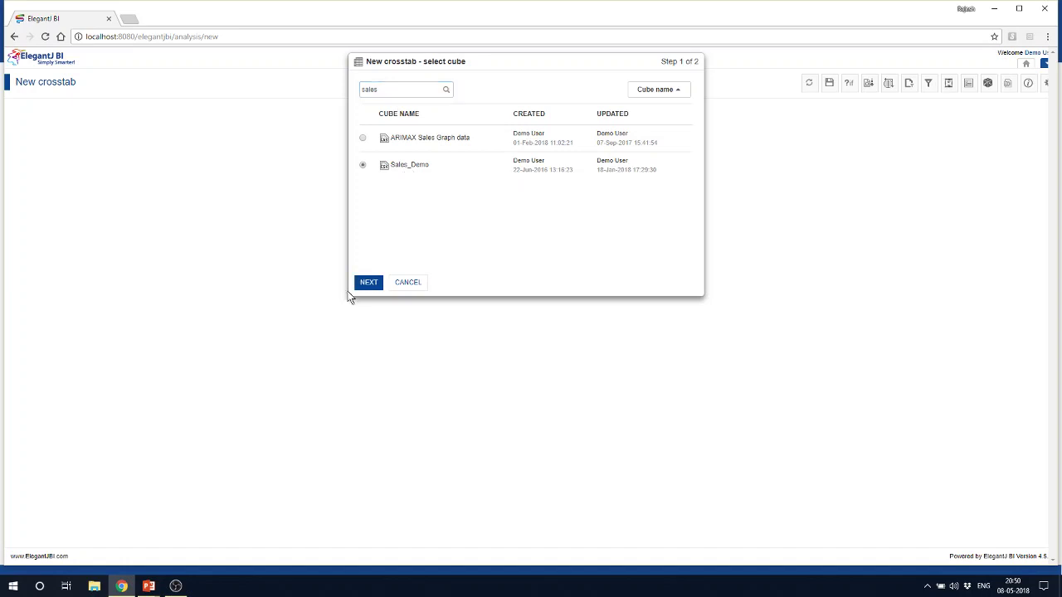
{"action": "left_click", "coordinate": [369, 284]}
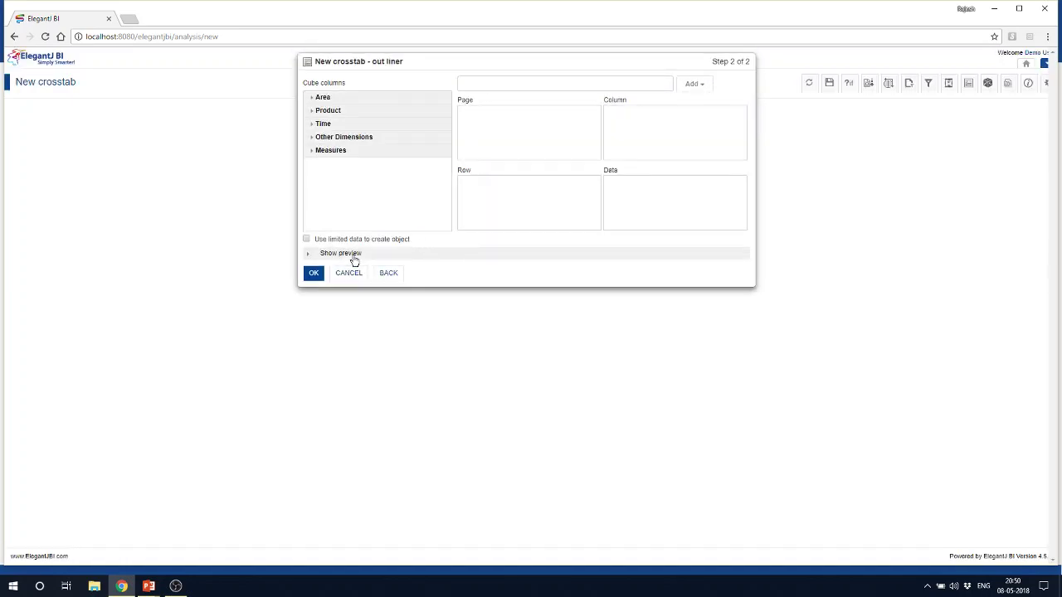
Step: Build the crosstab with State as row, Year as column and GrossSales as data, with the outline preview shown
{"action": "left_click", "coordinate": [355, 259]}
{"action": "left_click", "coordinate": [322, 99]}
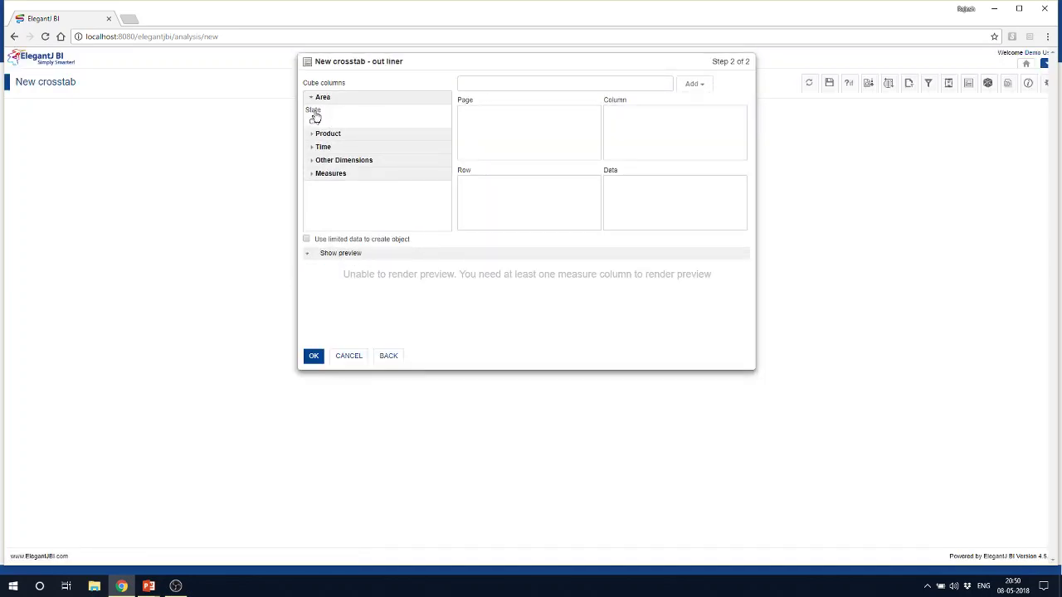
{"action": "left_click_drag", "start_coordinate": [315, 118], "coordinate": [498, 208]}
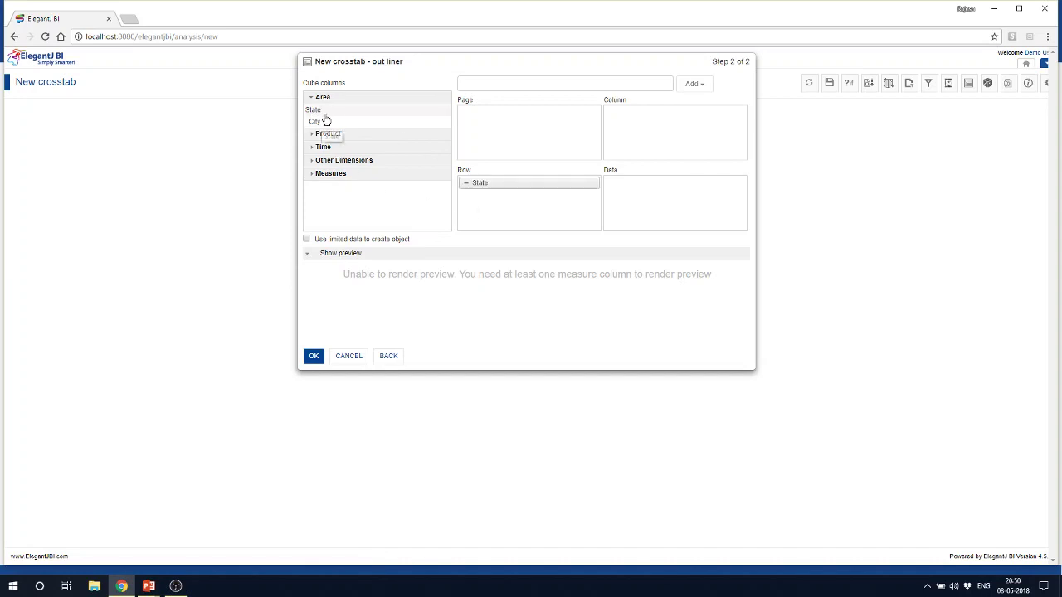
{"action": "left_click", "coordinate": [340, 173]}
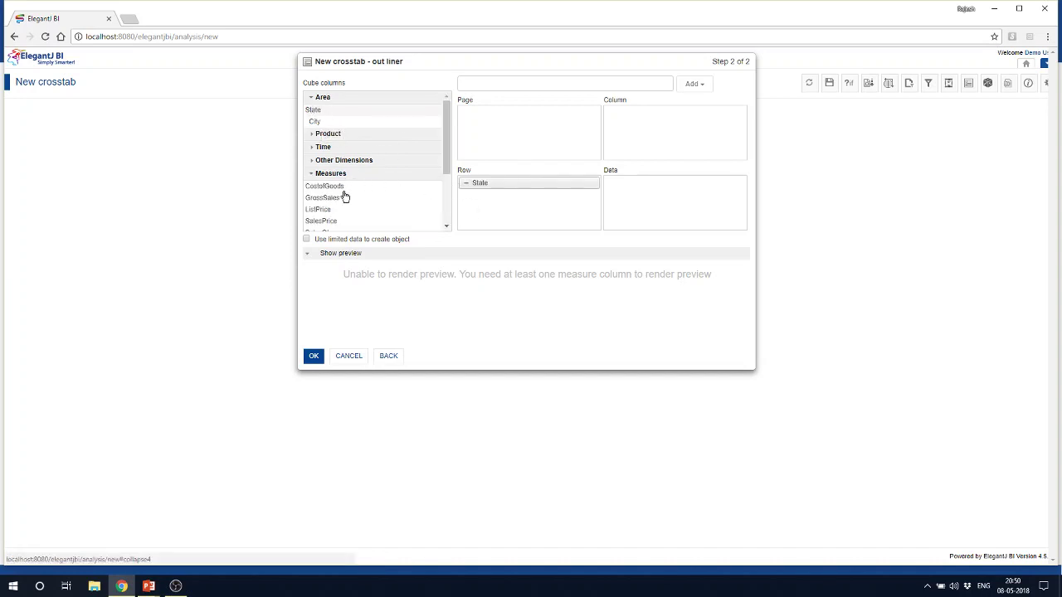
{"action": "left_click_drag", "start_coordinate": [337, 202], "coordinate": [628, 208]}
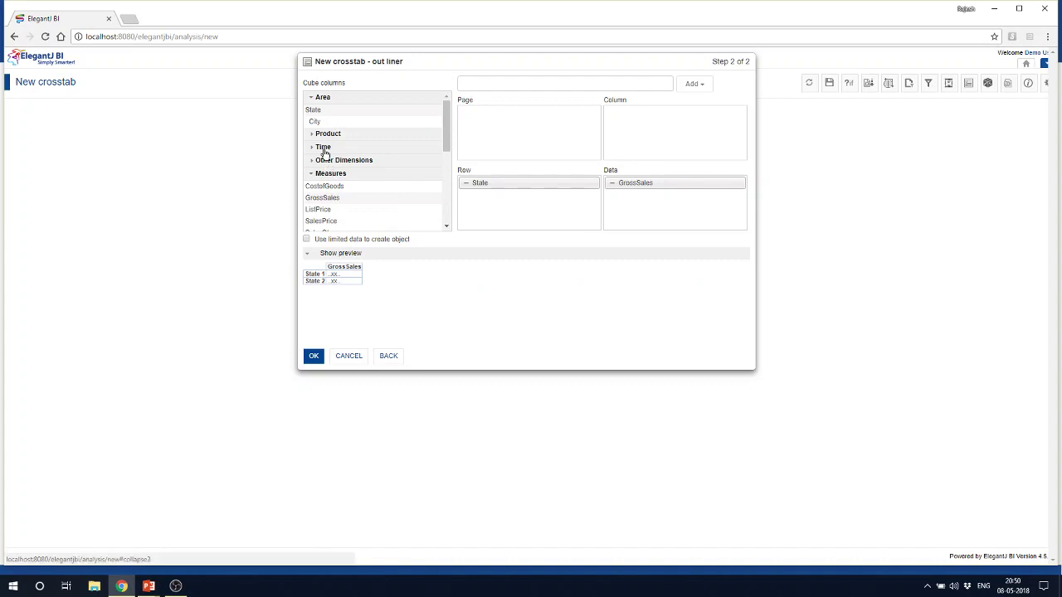
{"action": "left_click", "coordinate": [324, 150]}
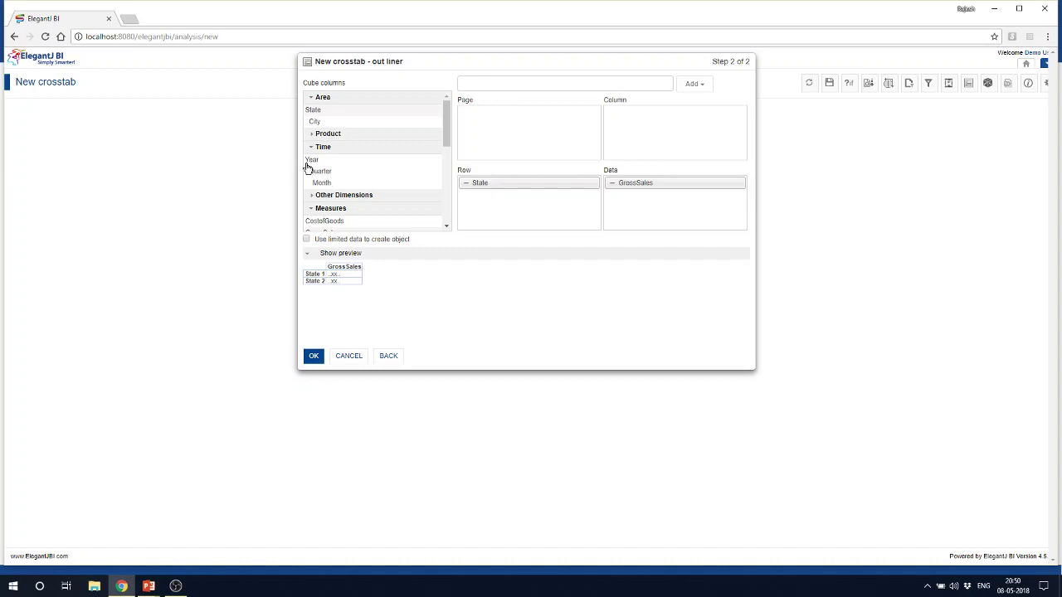
{"action": "left_click_drag", "start_coordinate": [307, 163], "coordinate": [611, 132]}
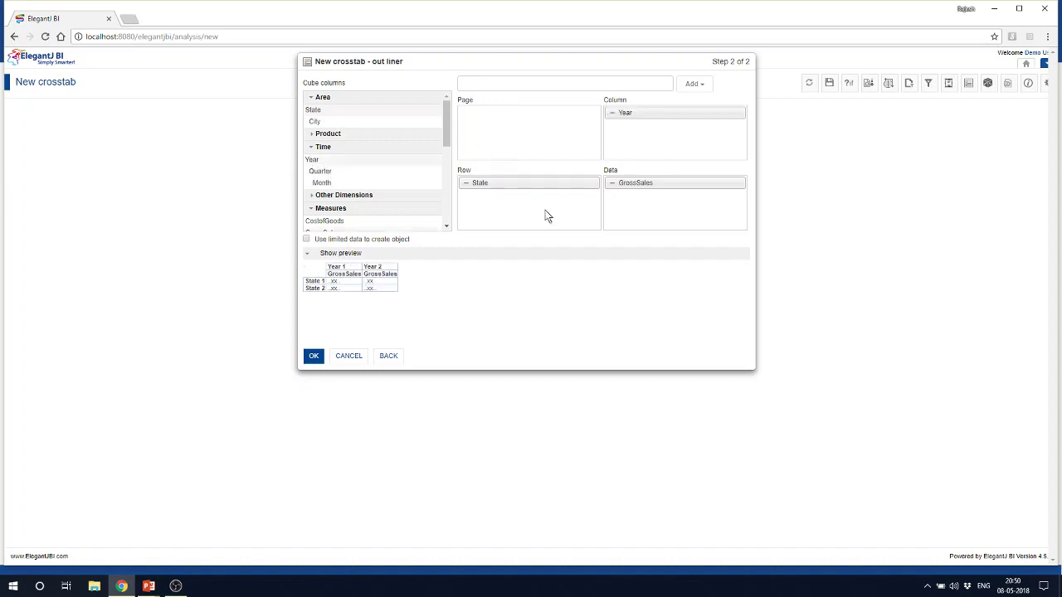
{"action": "left_click", "coordinate": [310, 357]}
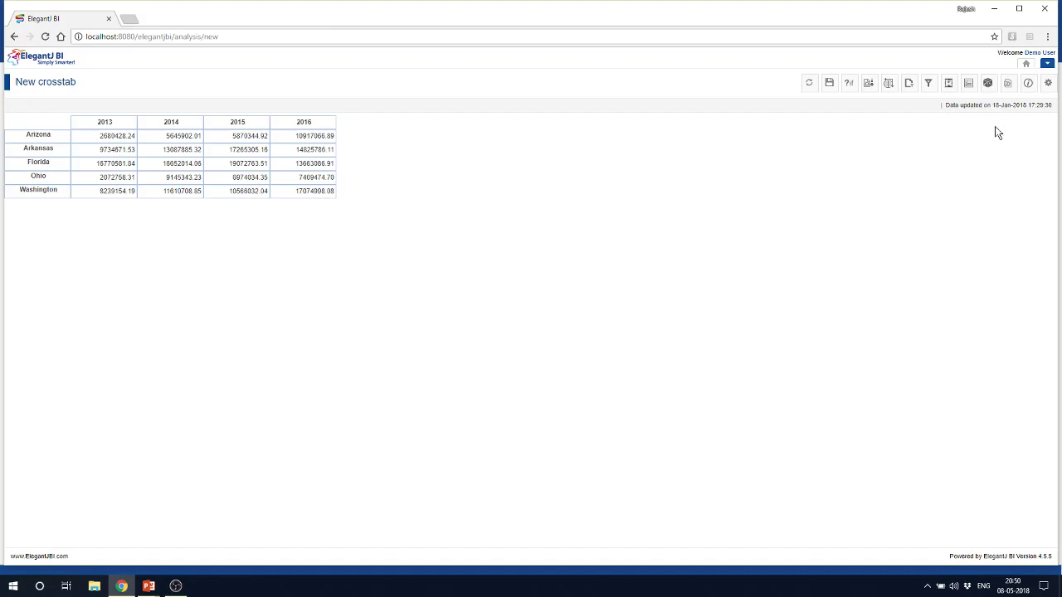
Step: Remove Year from the crosstab's columns in the outliner and apply the change
{"action": "left_click", "coordinate": [948, 83]}
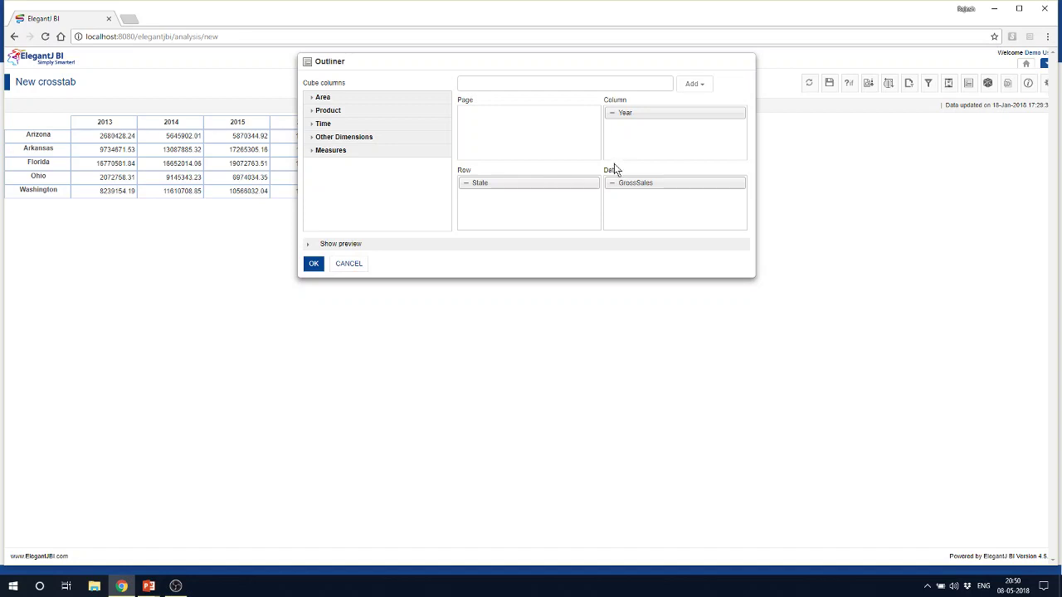
{"action": "left_click", "coordinate": [613, 116]}
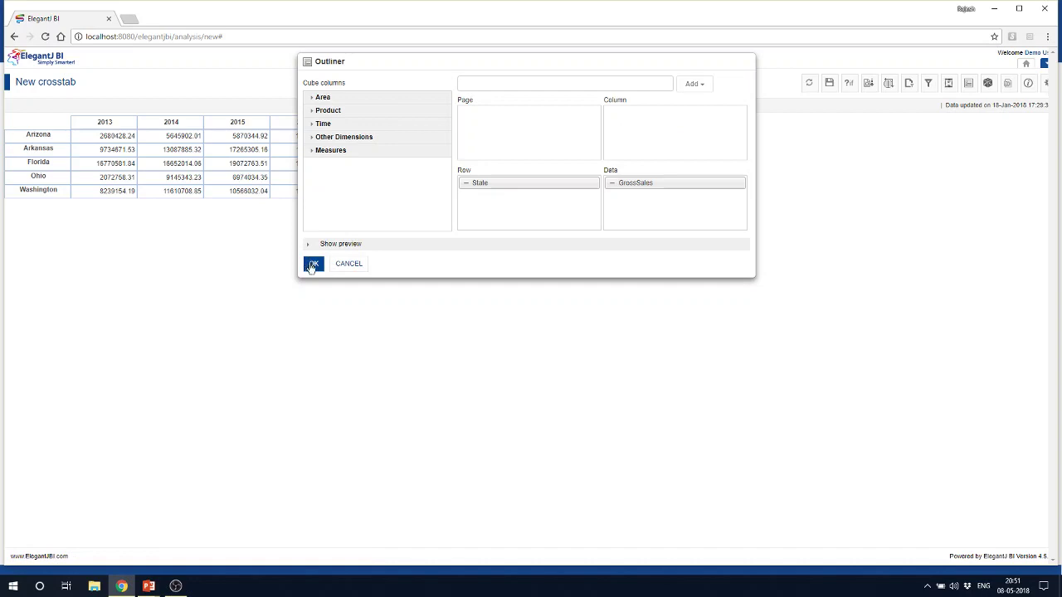
{"action": "left_click", "coordinate": [312, 265]}
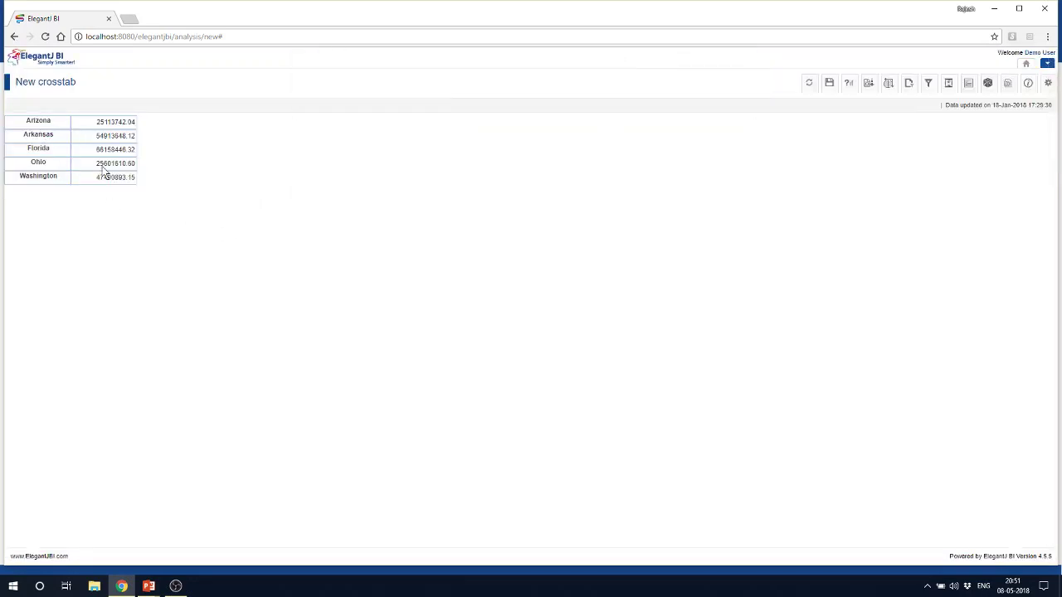
Step: Add GrossSales a second time to the crosstab's data area and apply the outline
{"action": "left_click", "coordinate": [968, 84]}
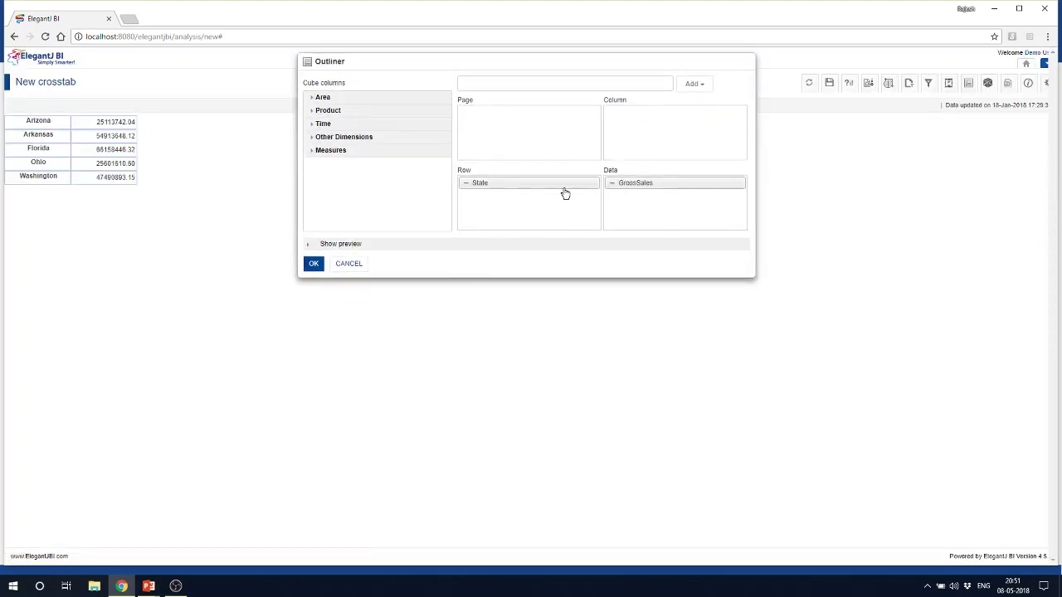
{"action": "left_click", "coordinate": [328, 151]}
{"action": "left_click_drag", "start_coordinate": [327, 175], "coordinate": [326, 181]}
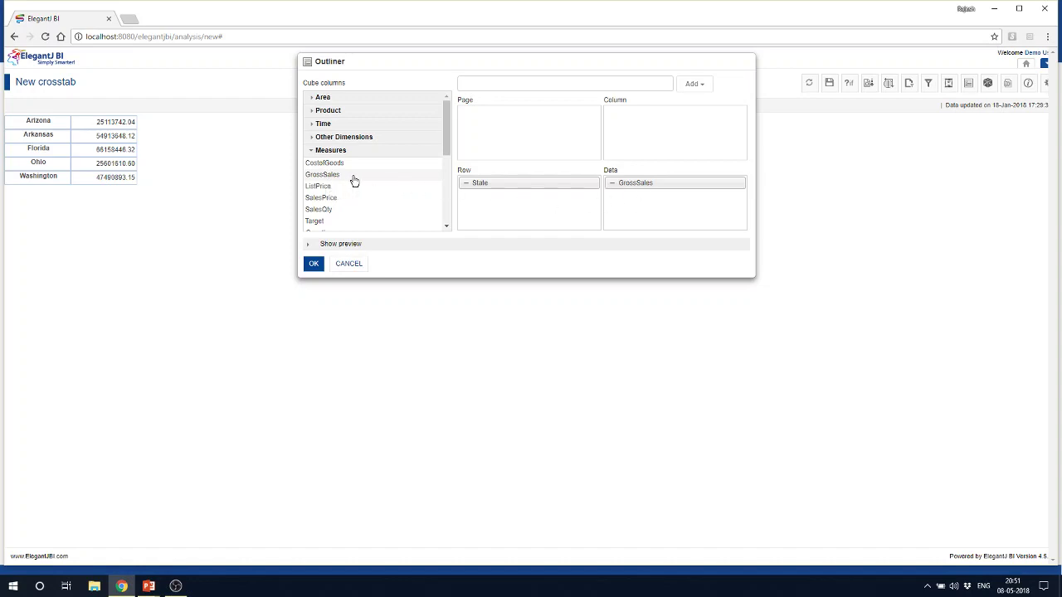
{"action": "left_click_drag", "start_coordinate": [351, 180], "coordinate": [664, 208]}
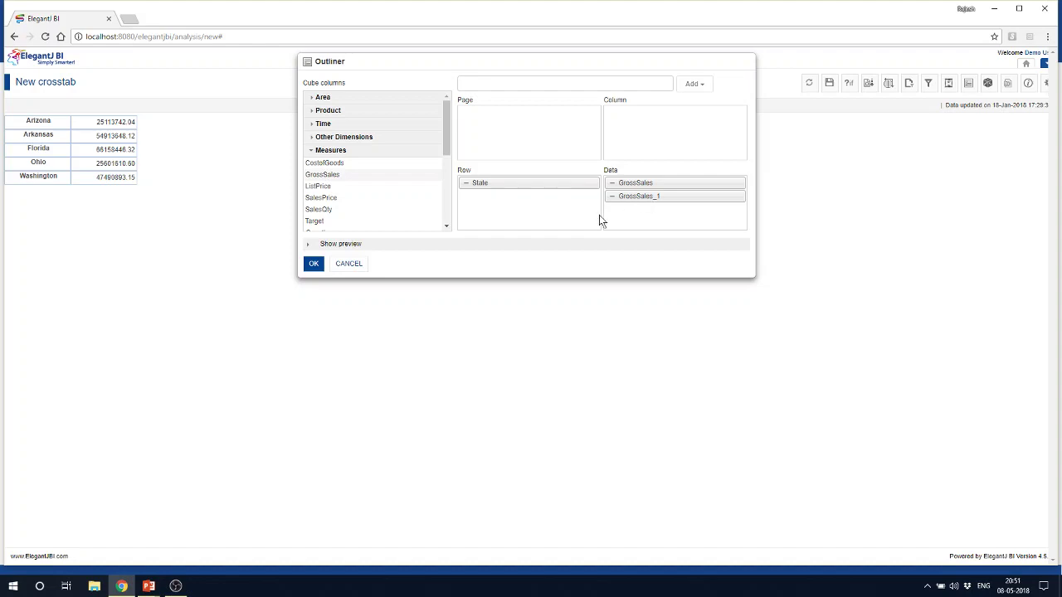
{"action": "left_click", "coordinate": [315, 264]}
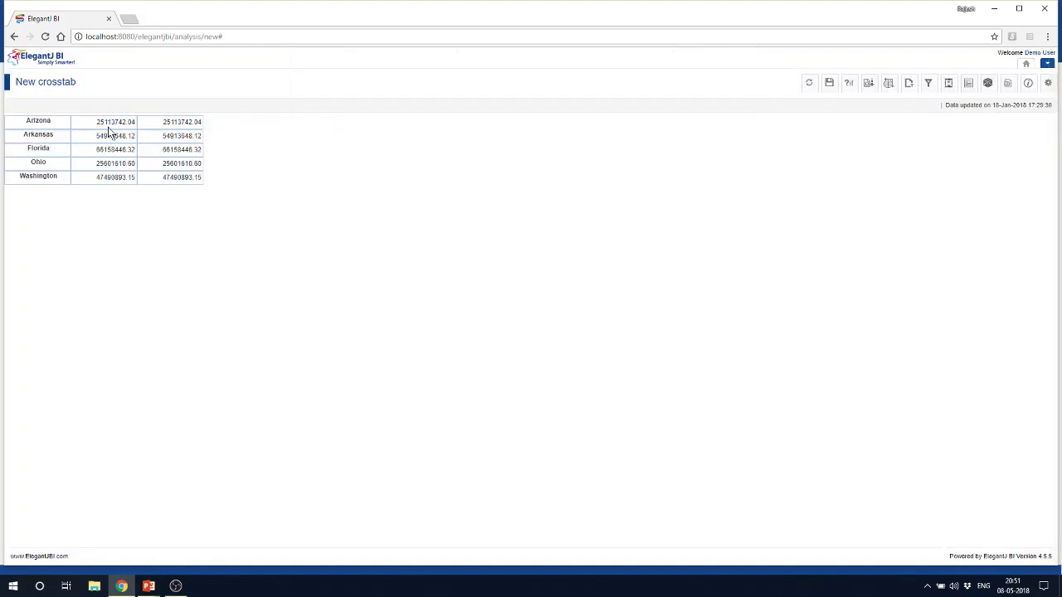
Step: Open the Time series settings and examine the available measures and the Absolute, Relative and Range period options
{"action": "left_click", "coordinate": [950, 88]}
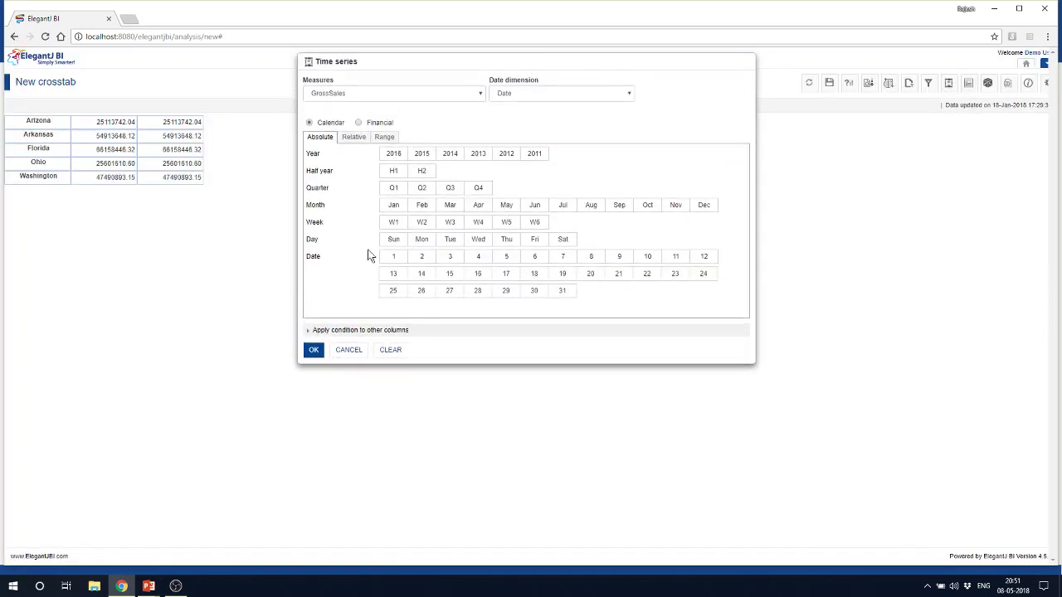
{"action": "left_click", "coordinate": [343, 93]}
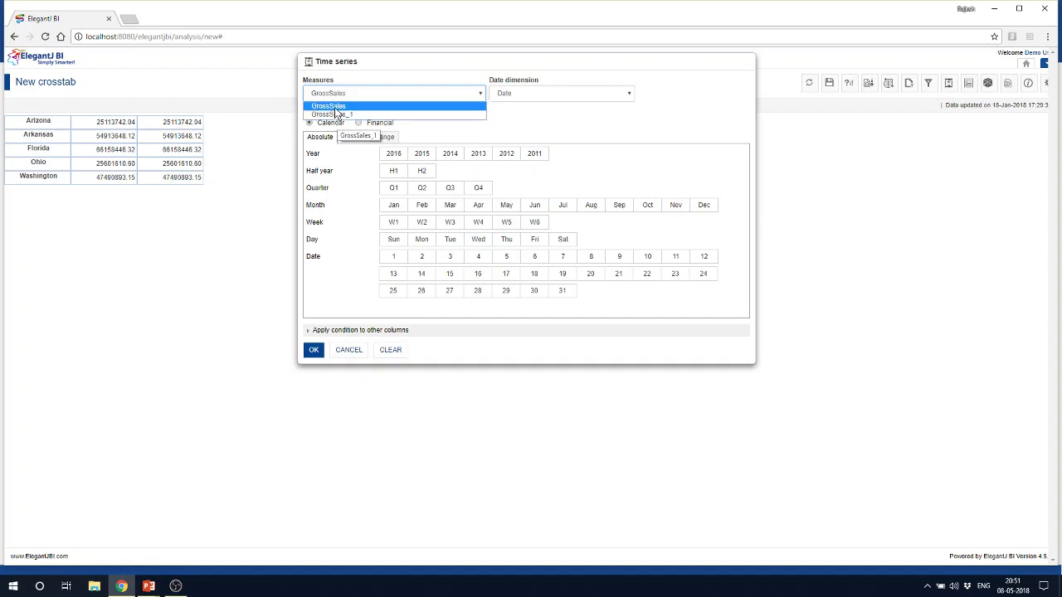
{"action": "left_click", "coordinate": [510, 113]}
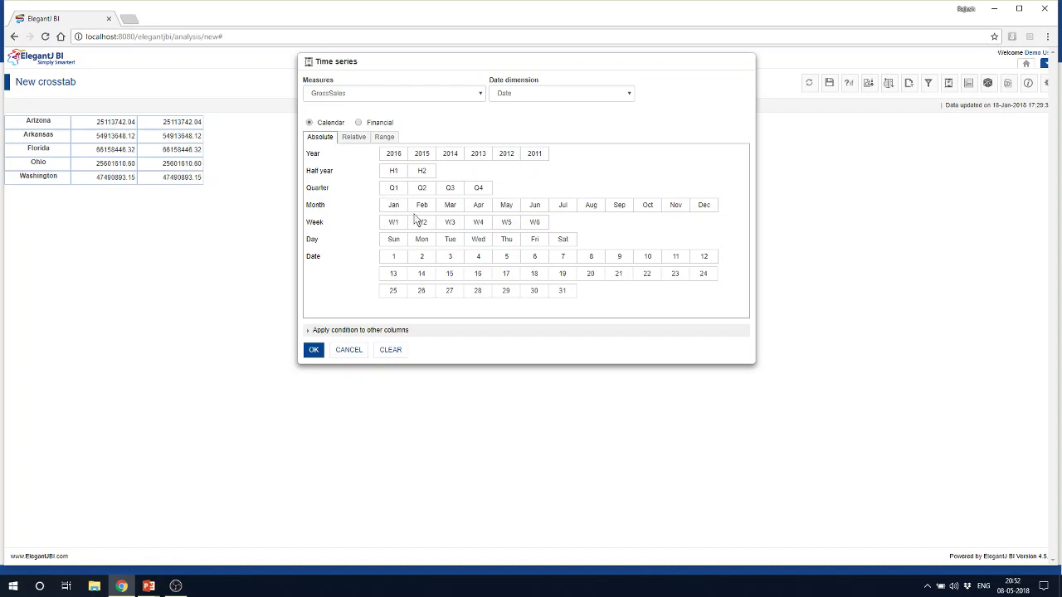
{"action": "left_click", "coordinate": [353, 137]}
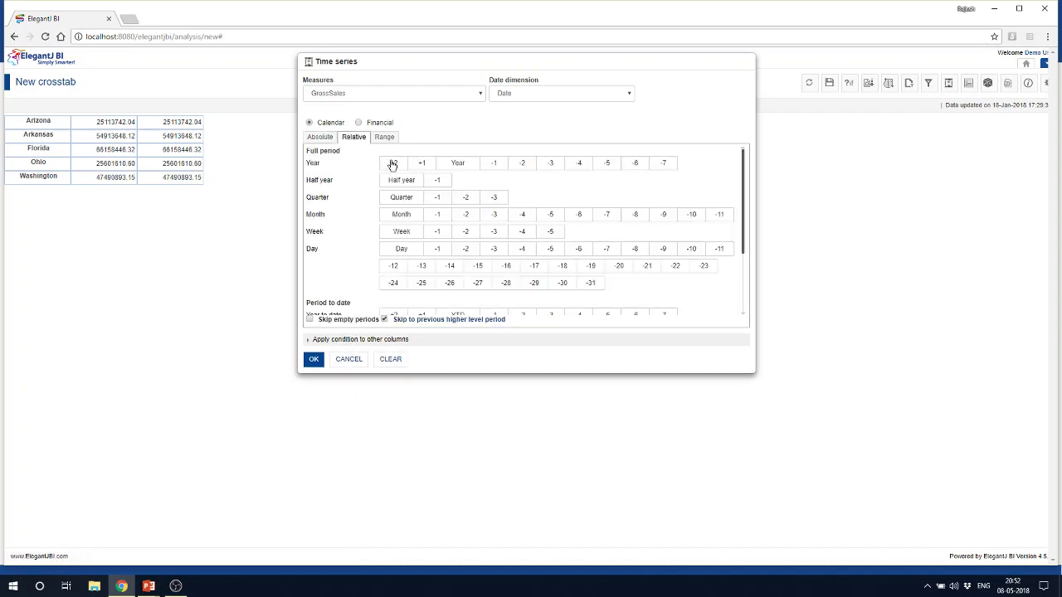
{"action": "scroll", "coordinate": [713, 241], "scroll_direction": "down", "scroll_amount": 2}
{"action": "scroll", "coordinate": [723, 245], "scroll_direction": "up", "scroll_amount": 2}
{"action": "scroll", "coordinate": [703, 193], "scroll_direction": "down", "scroll_amount": 3}
{"action": "scroll", "coordinate": [603, 199], "scroll_direction": "down", "scroll_amount": 3}
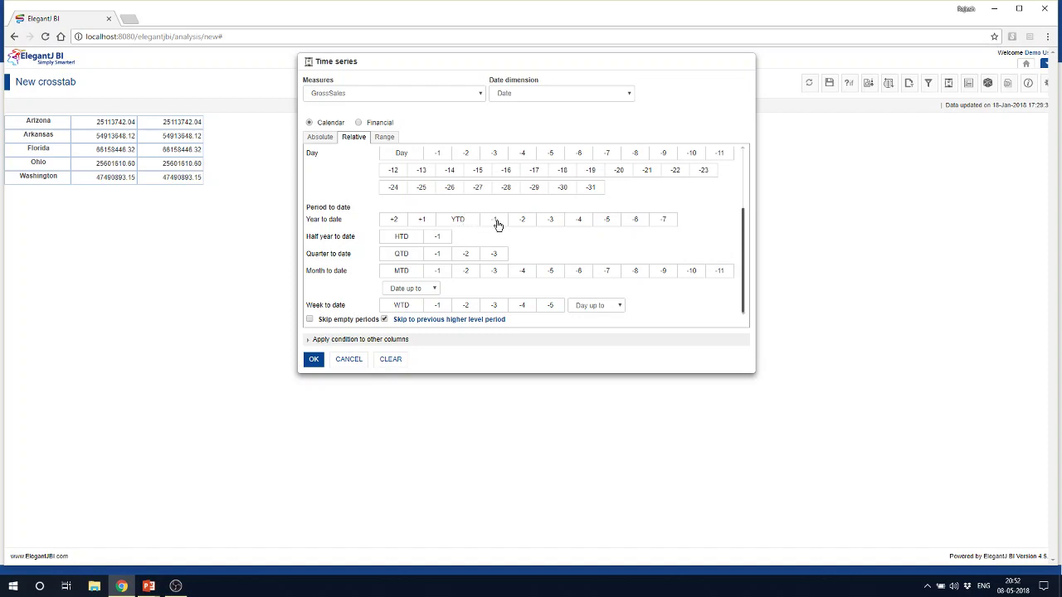
{"action": "left_click", "coordinate": [386, 139]}
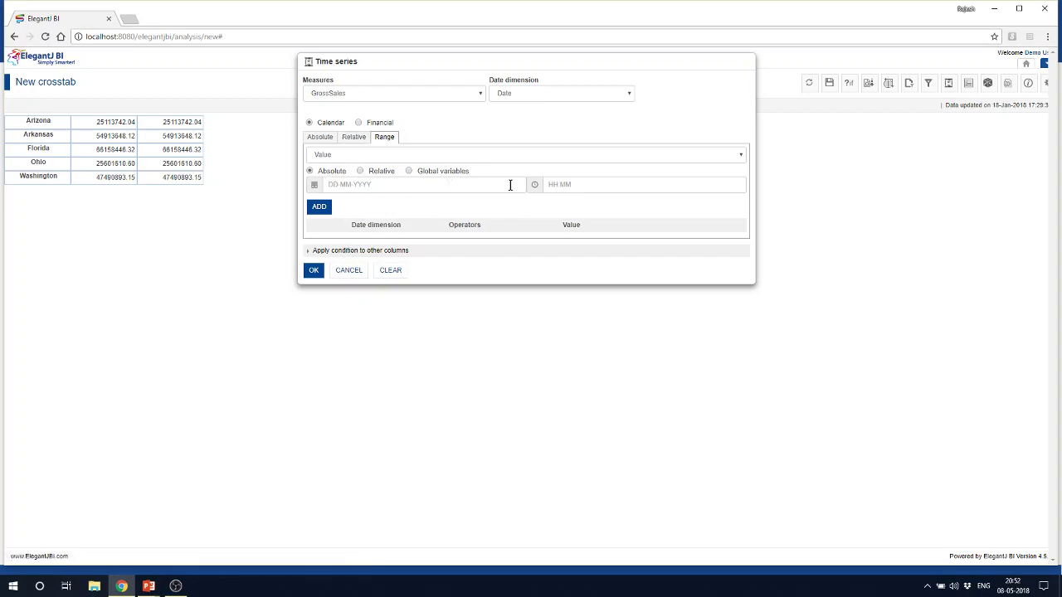
{"action": "left_click", "coordinate": [321, 138]}
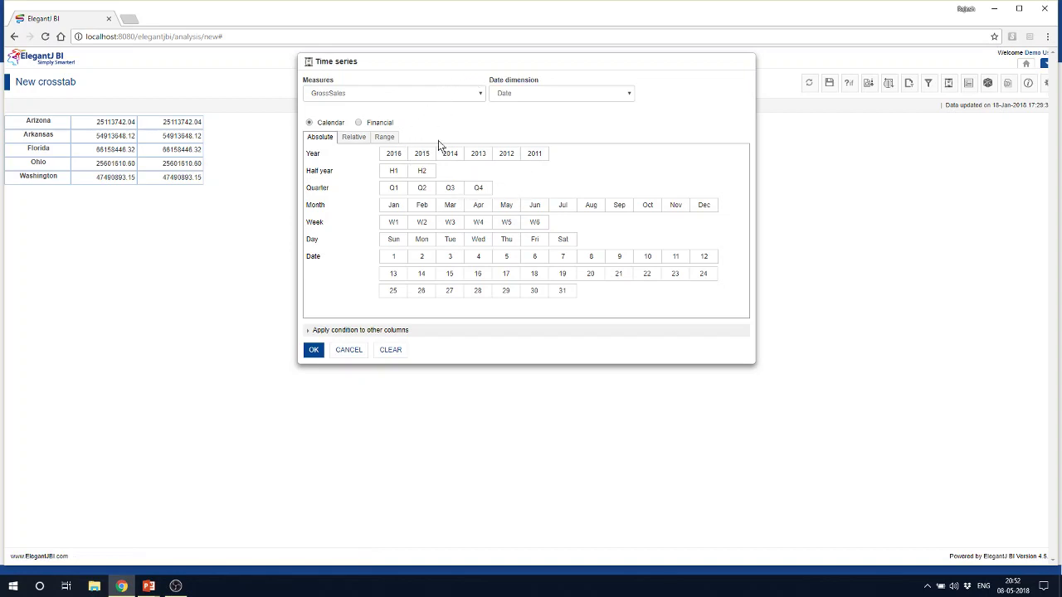
Step: Limit the GrossSales measure to the absolute period 2016, Nov, dates 3, 4 and 5
{"action": "left_click", "coordinate": [393, 154]}
{"action": "left_click", "coordinate": [674, 208]}
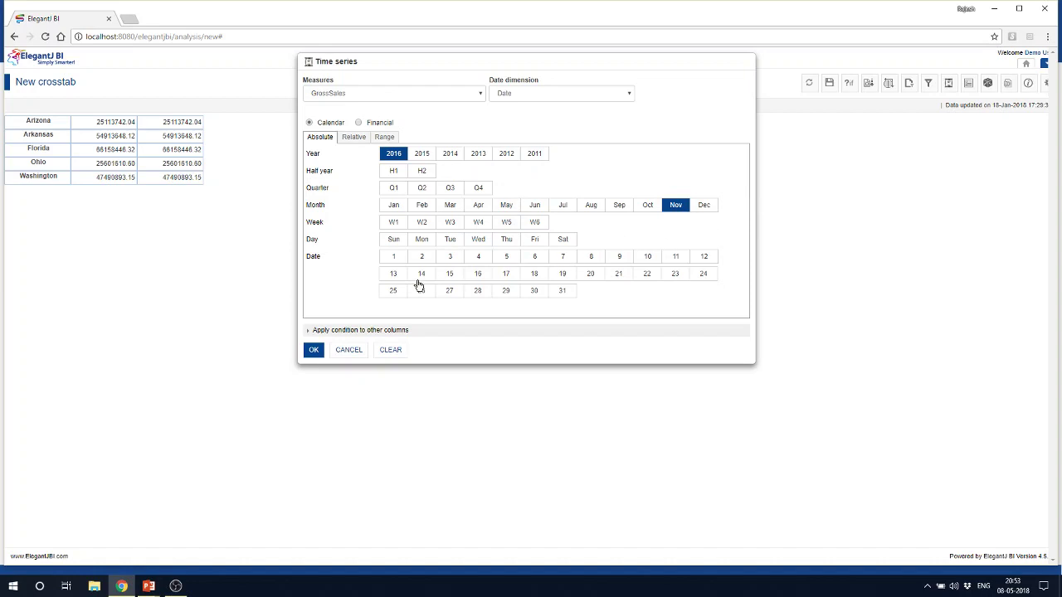
{"action": "left_click", "coordinate": [458, 264]}
{"action": "left_click", "coordinate": [481, 264]}
{"action": "left_click", "coordinate": [504, 260]}
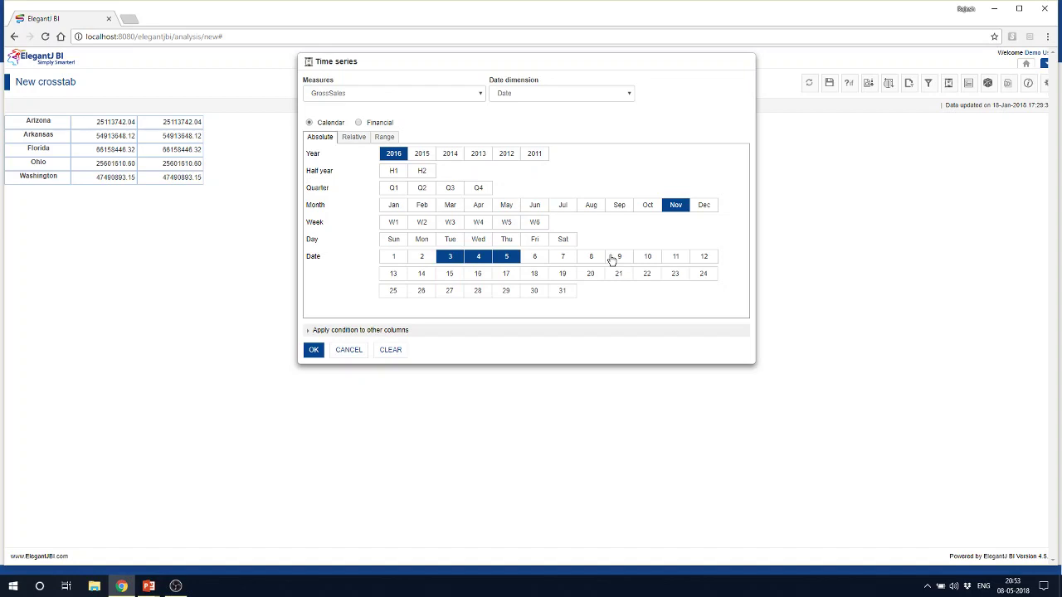
Step: Limit the GrossSales_1 measure to the absolute period 2015, Oct, dates 27 to 30, and apply the time series conditions
{"action": "left_click", "coordinate": [387, 94]}
{"action": "left_click", "coordinate": [375, 115]}
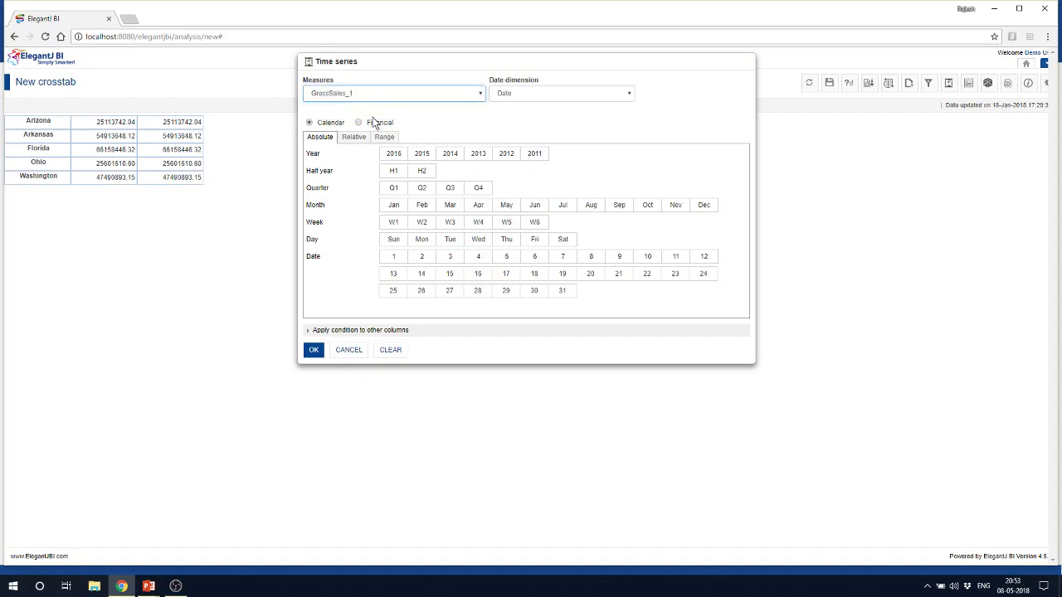
{"action": "left_click", "coordinate": [423, 156]}
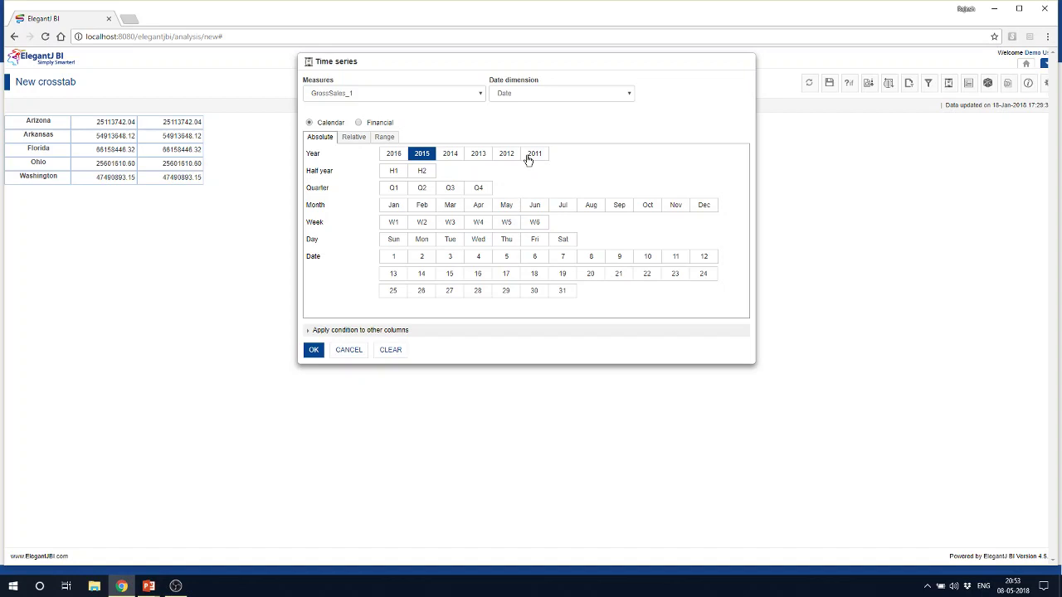
{"action": "left_click", "coordinate": [646, 207]}
{"action": "left_click_drag", "start_coordinate": [449, 293], "coordinate": [543, 295]}
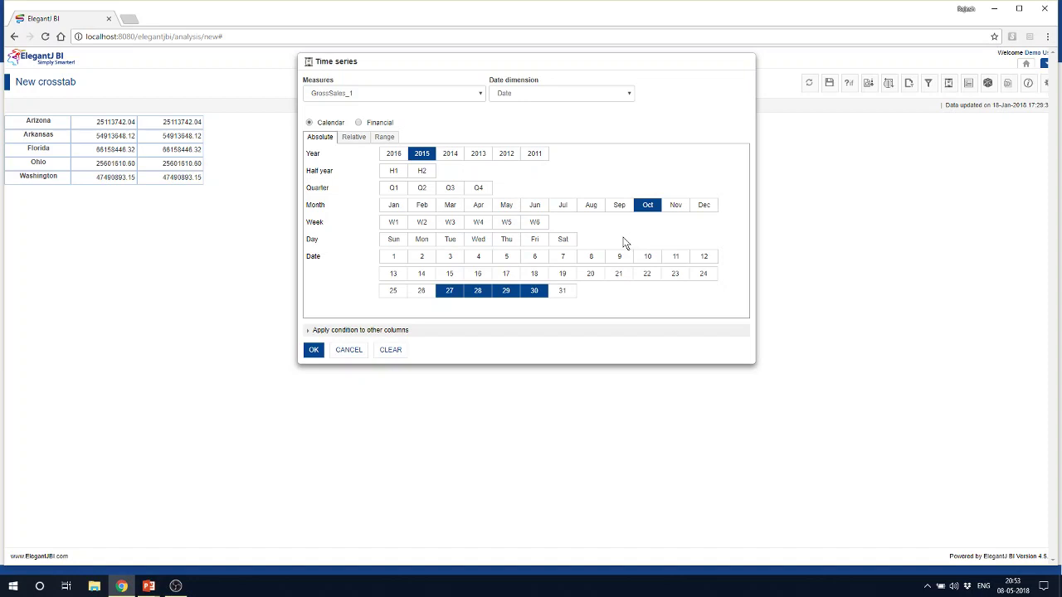
{"action": "left_click", "coordinate": [316, 351]}
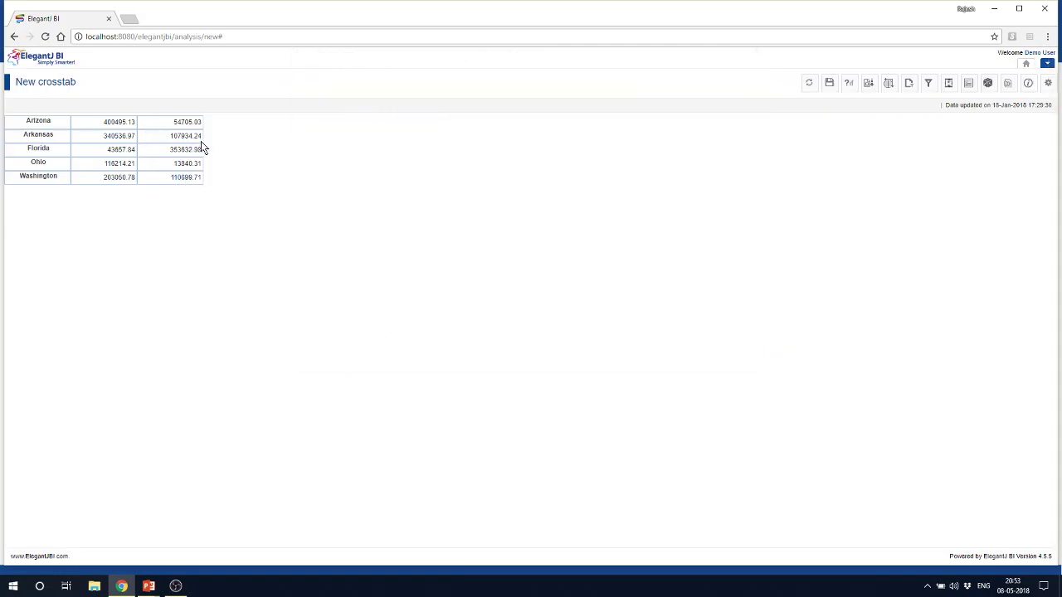
Step: Add a summary row below the states using the Default summary for both GrossSales measures
{"action": "right_click", "coordinate": [63, 179]}
{"action": "mouse_move", "coordinate": [90, 239]}
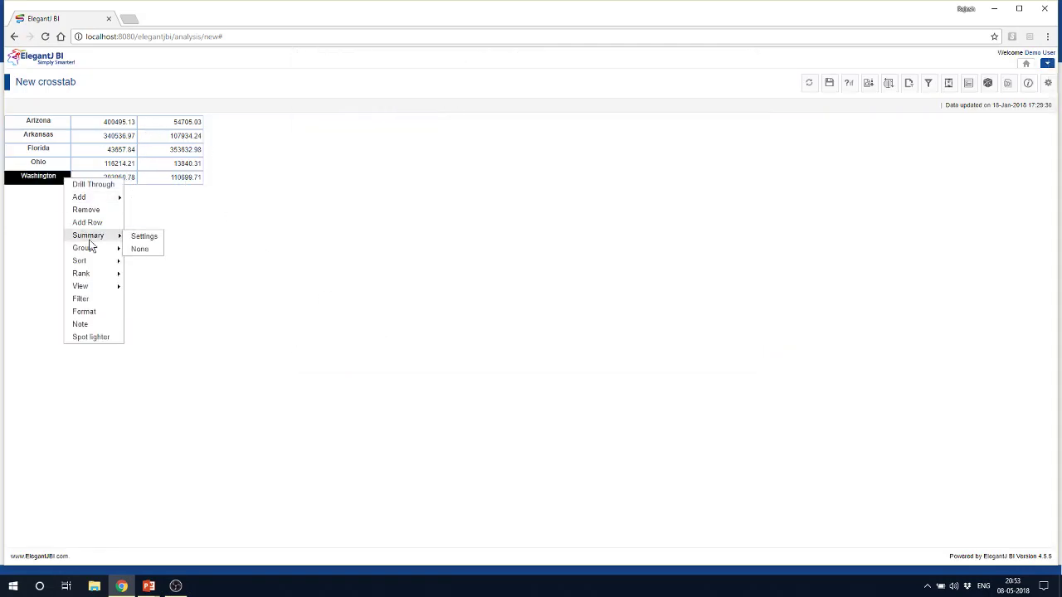
{"action": "left_click", "coordinate": [140, 238]}
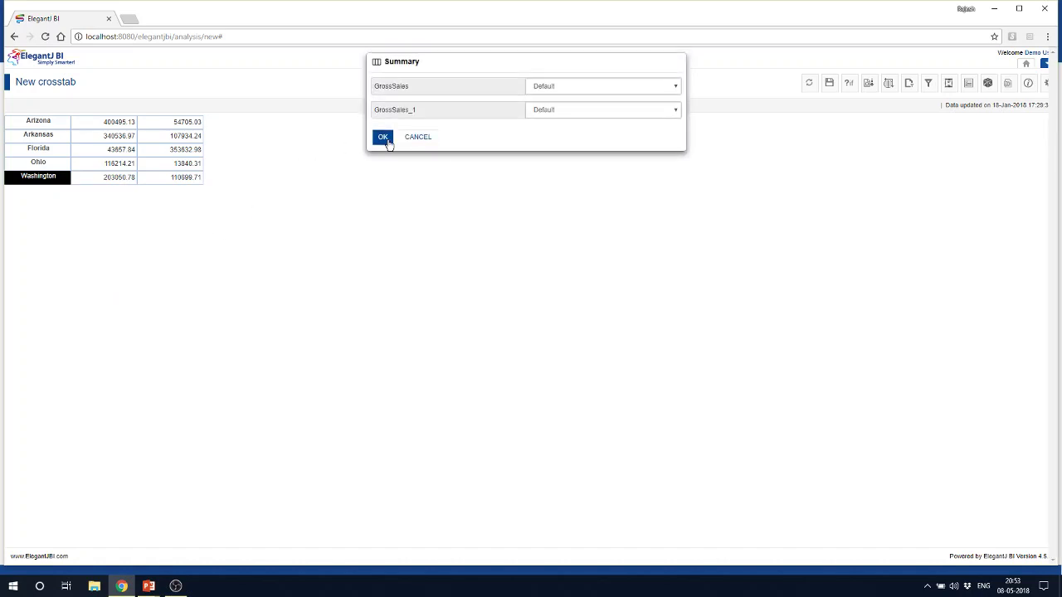
{"action": "left_click", "coordinate": [383, 137]}
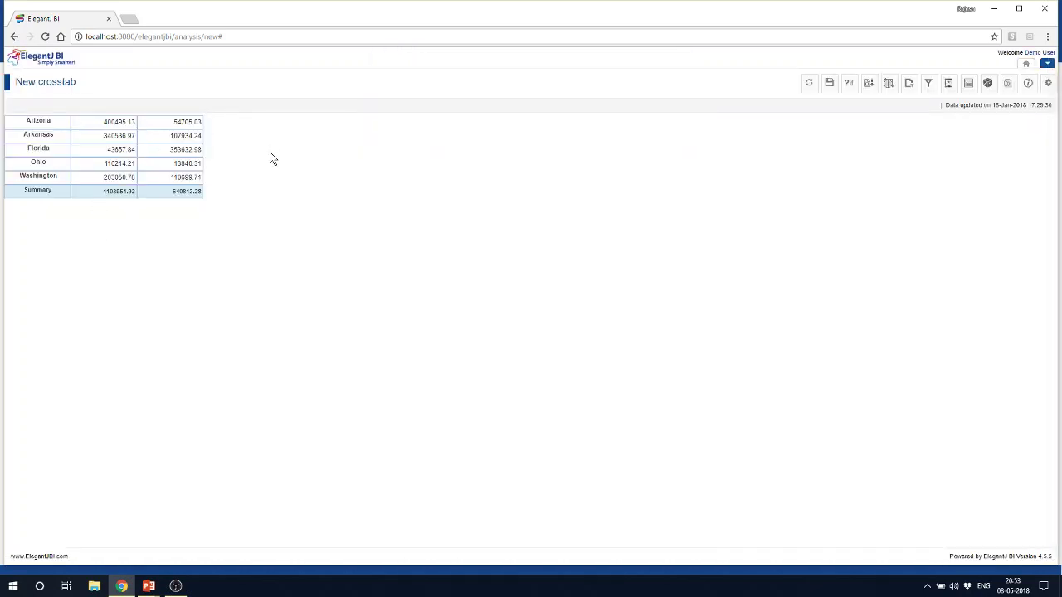
Step: Add a custom measure column named Growth__test with the expression (GrossSales-GrossSales_1)*100/GrossSales
{"action": "right_click", "coordinate": [186, 140]}
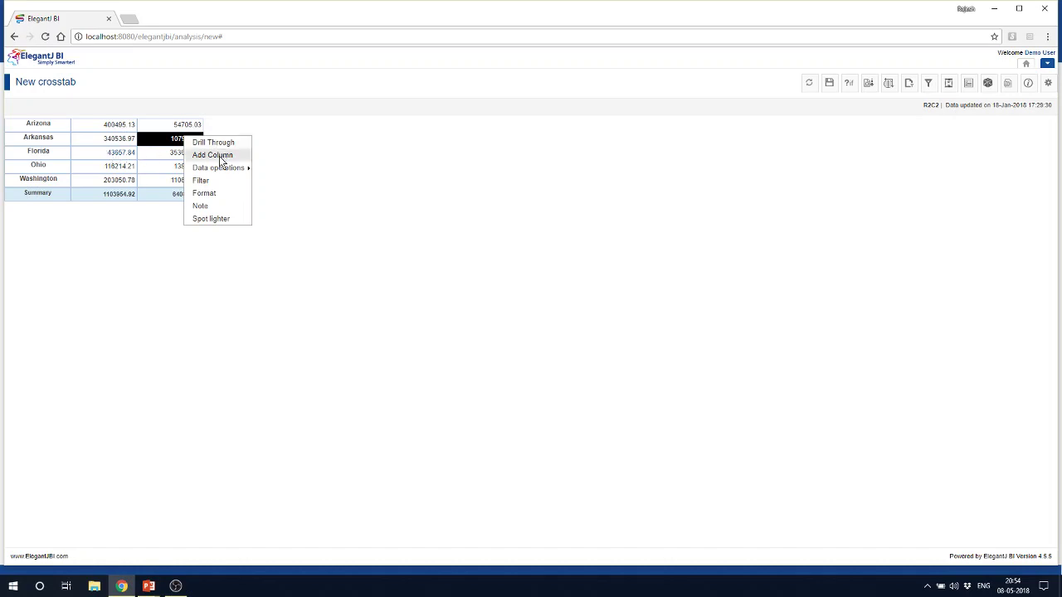
{"action": "left_click", "coordinate": [220, 155]}
{"action": "left_click", "coordinate": [421, 93]}
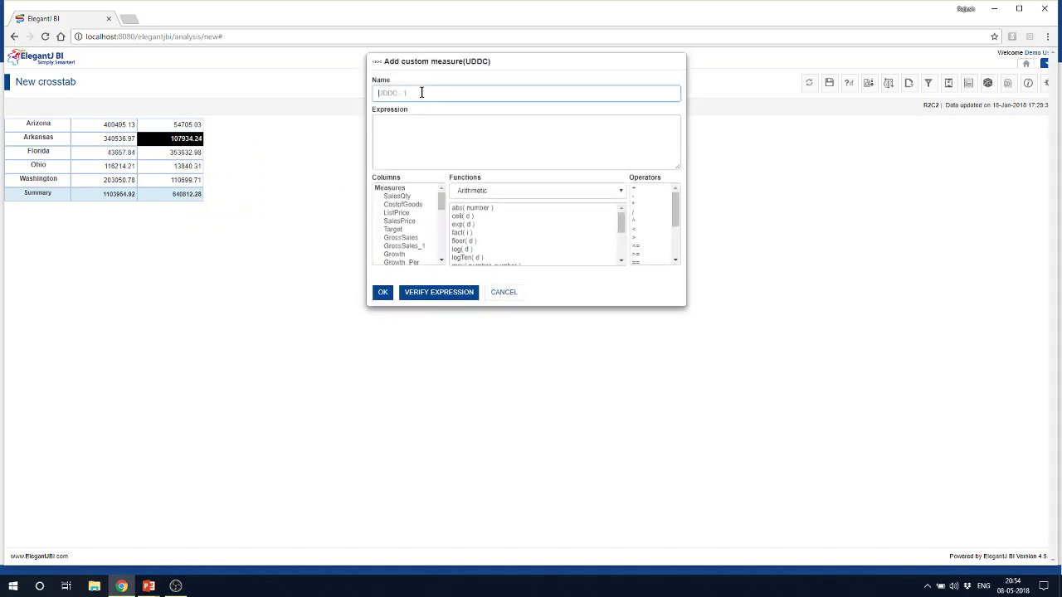
{"action": "type", "text": "Growth__test"}
{"action": "double_click", "coordinate": [400, 238]}
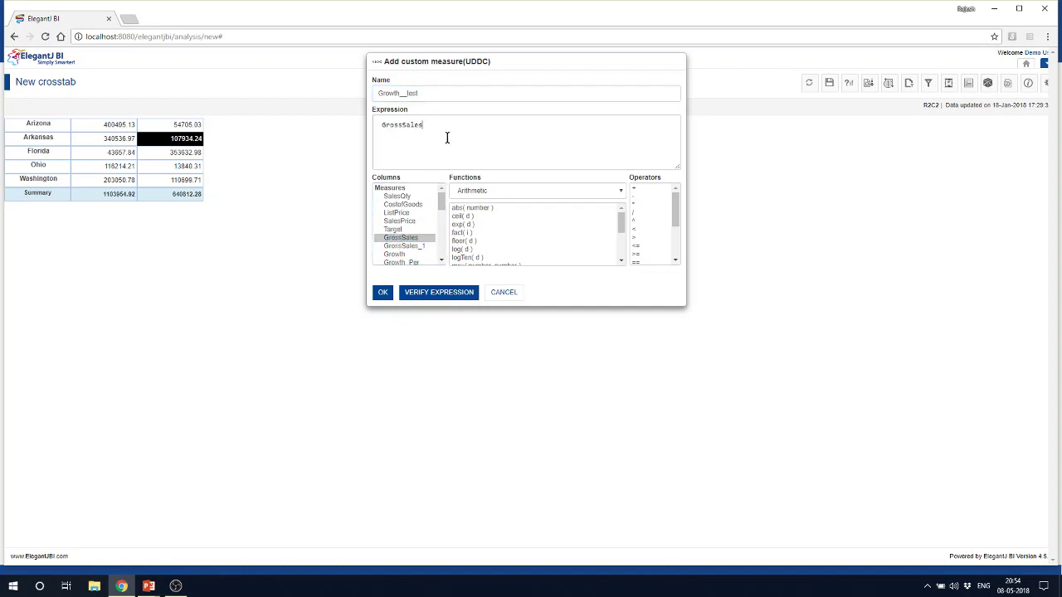
{"action": "type", "text": "-"}
{"action": "left_click", "coordinate": [414, 250]}
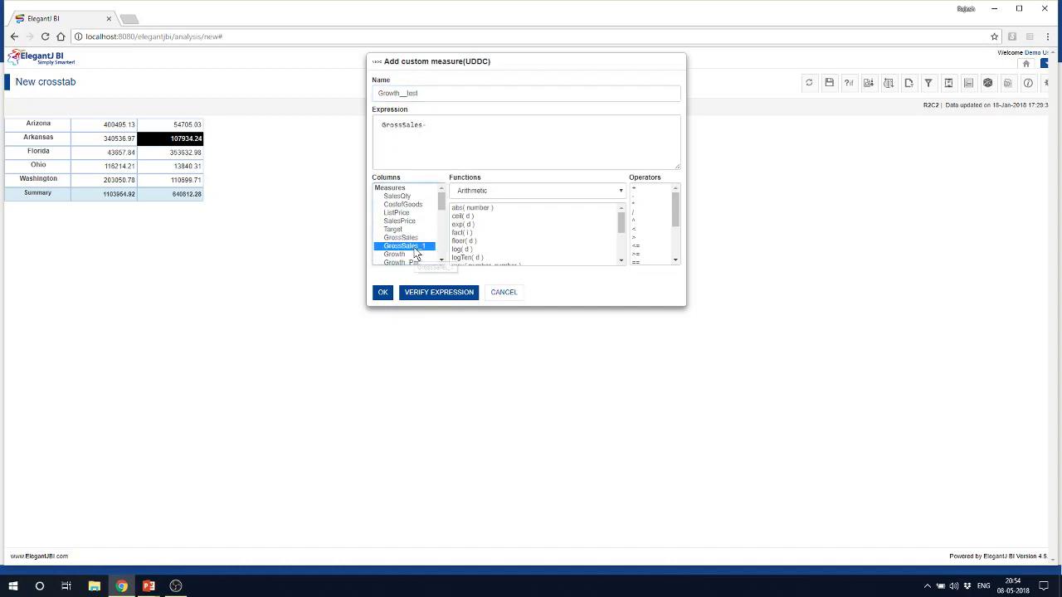
{"action": "left_click_drag", "start_coordinate": [414, 253], "coordinate": [472, 110]}
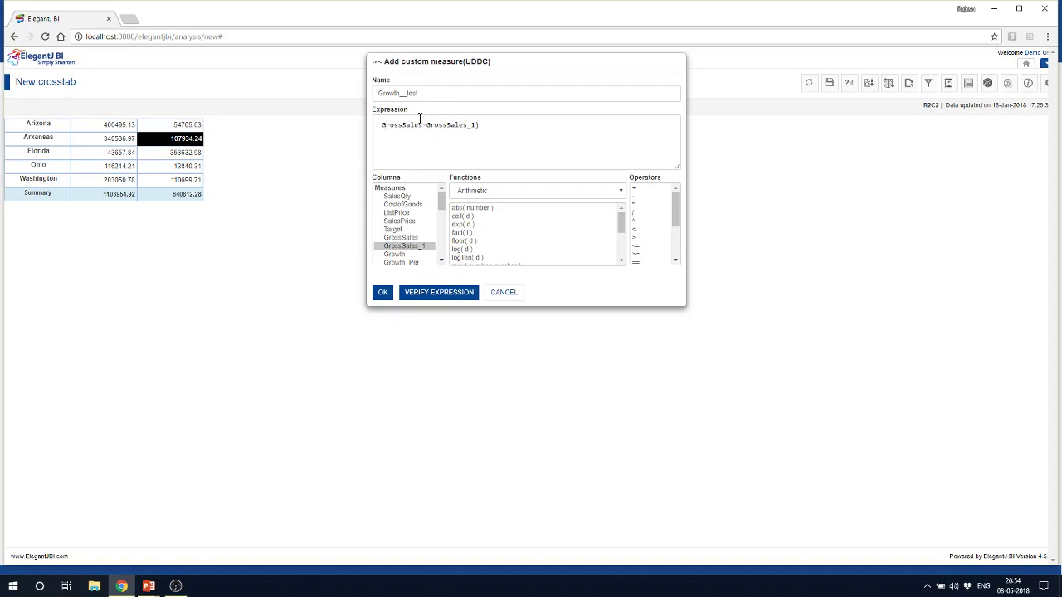
{"action": "type", "text": "("}
{"action": "double_click", "coordinate": [401, 238]}
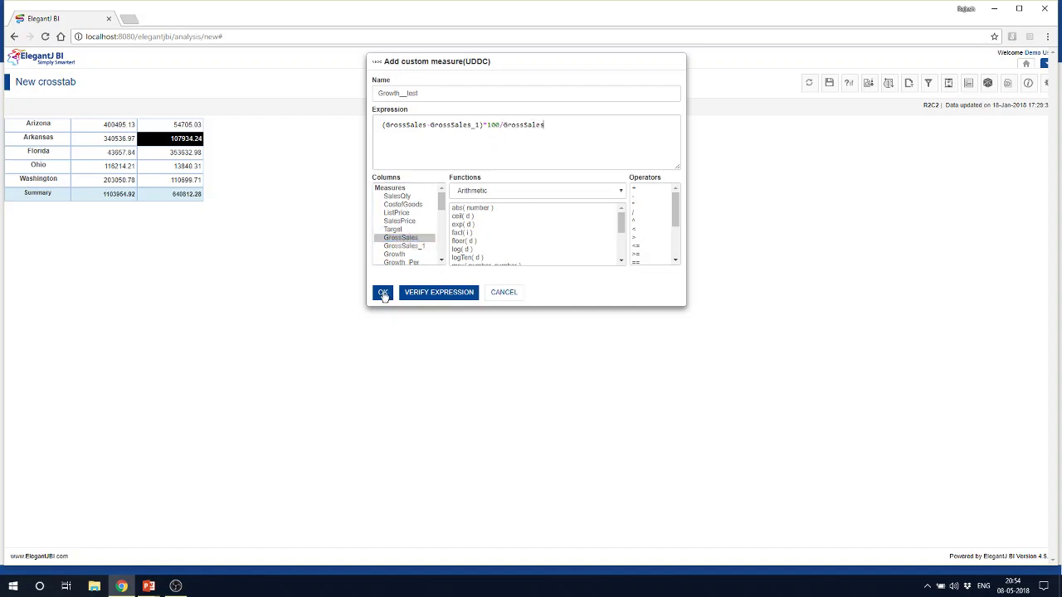
{"action": "left_click", "coordinate": [382, 293]}
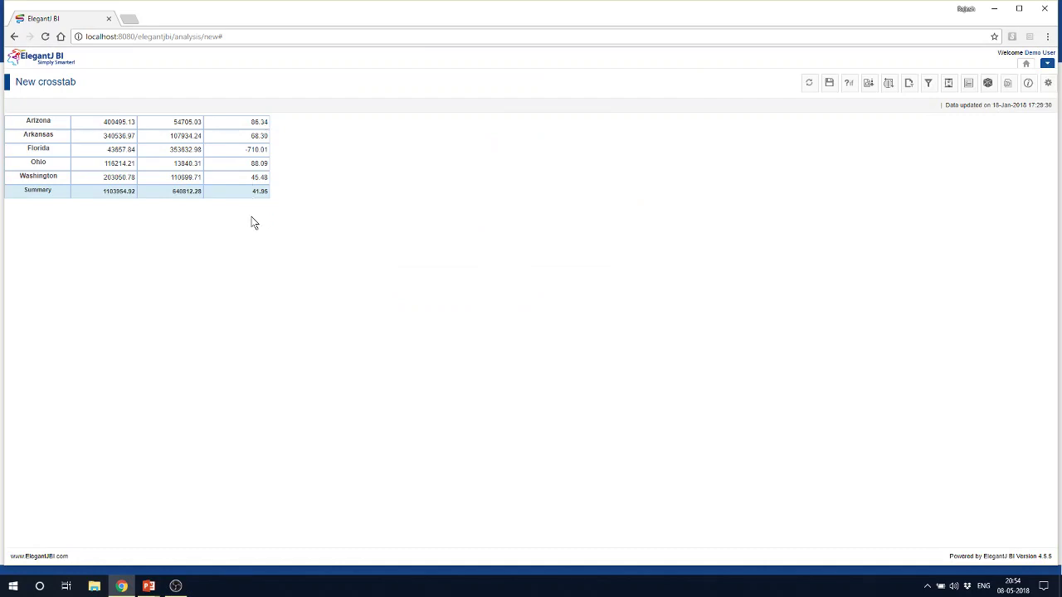
Step: Format the Growth__test column's values with % as unit text in the Suffix position
{"action": "right_click", "coordinate": [257, 139]}
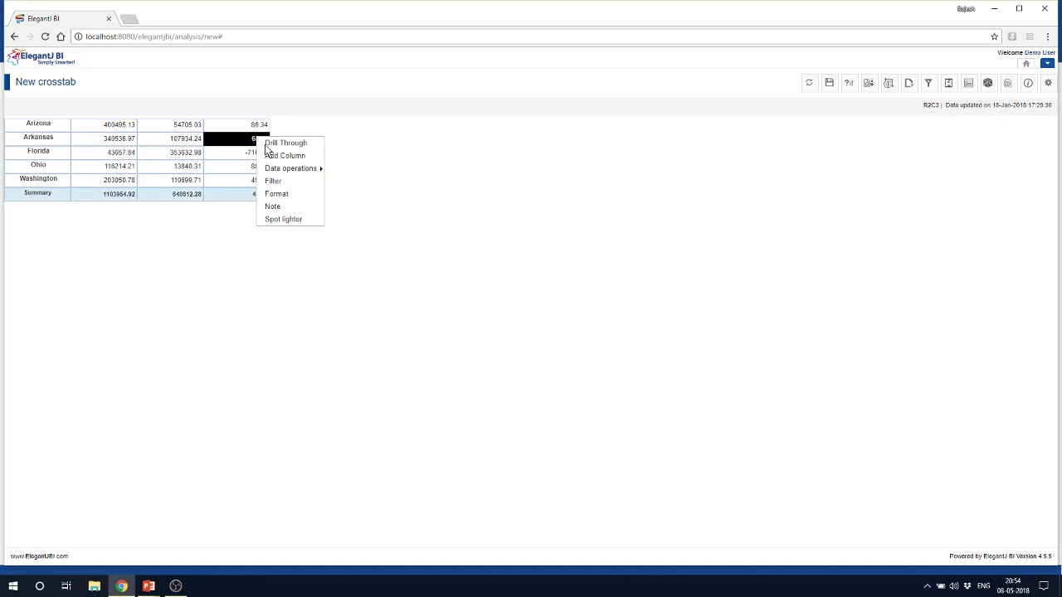
{"action": "left_click", "coordinate": [276, 194]}
{"action": "left_click", "coordinate": [437, 113]}
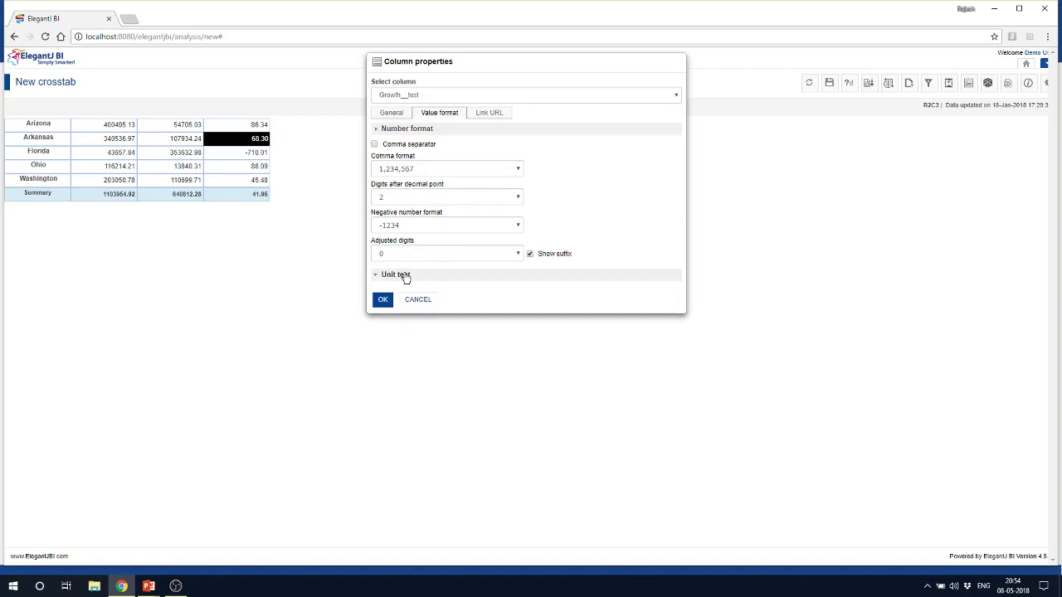
{"action": "left_click", "coordinate": [406, 276]}
{"action": "left_click", "coordinate": [432, 200]}
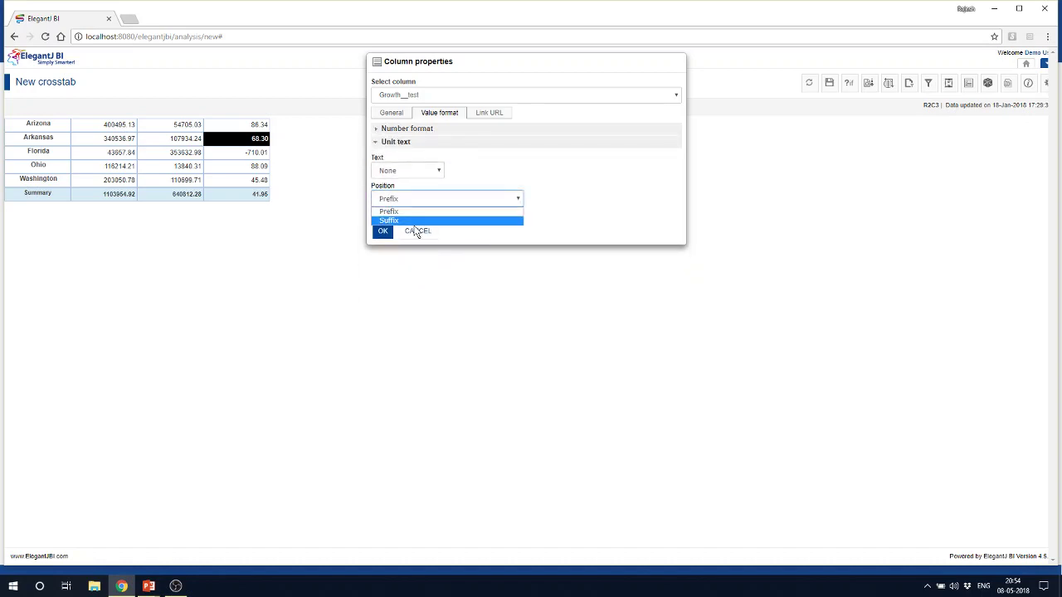
{"action": "left_click", "coordinate": [416, 220]}
{"action": "left_click", "coordinate": [419, 172]}
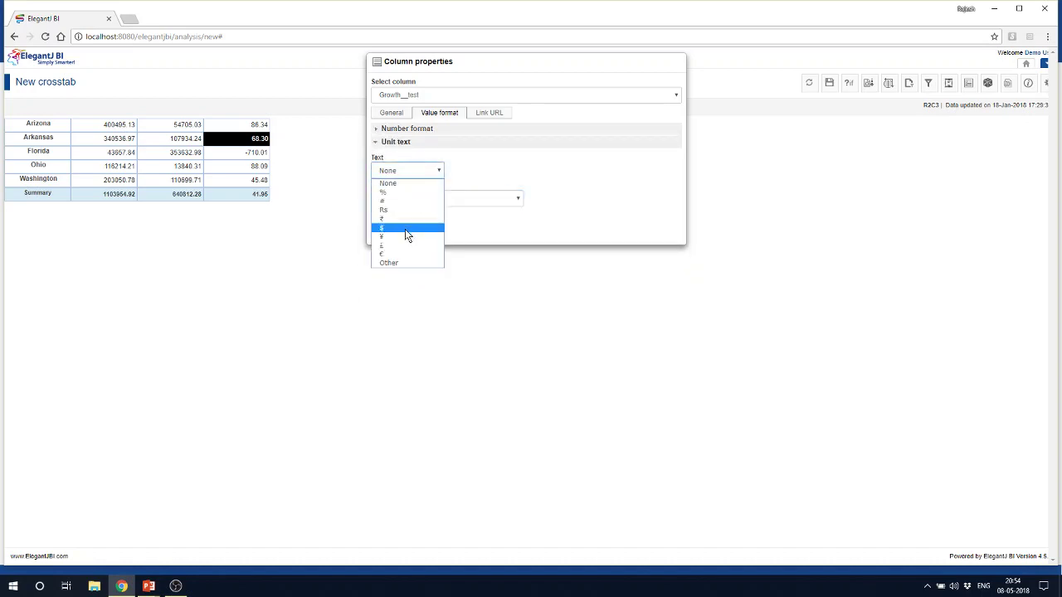
{"action": "left_click", "coordinate": [406, 194]}
{"action": "left_click", "coordinate": [384, 232]}
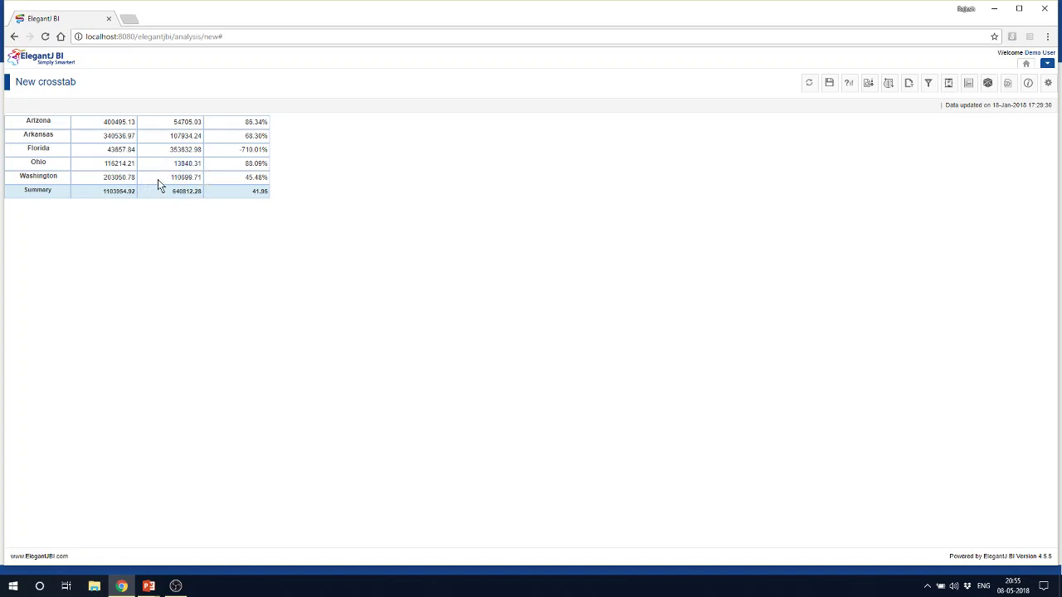
Step: Open the Time series settings and add the days Sat and Sun to the absolute condition of GrossSales
{"action": "left_click", "coordinate": [950, 84]}
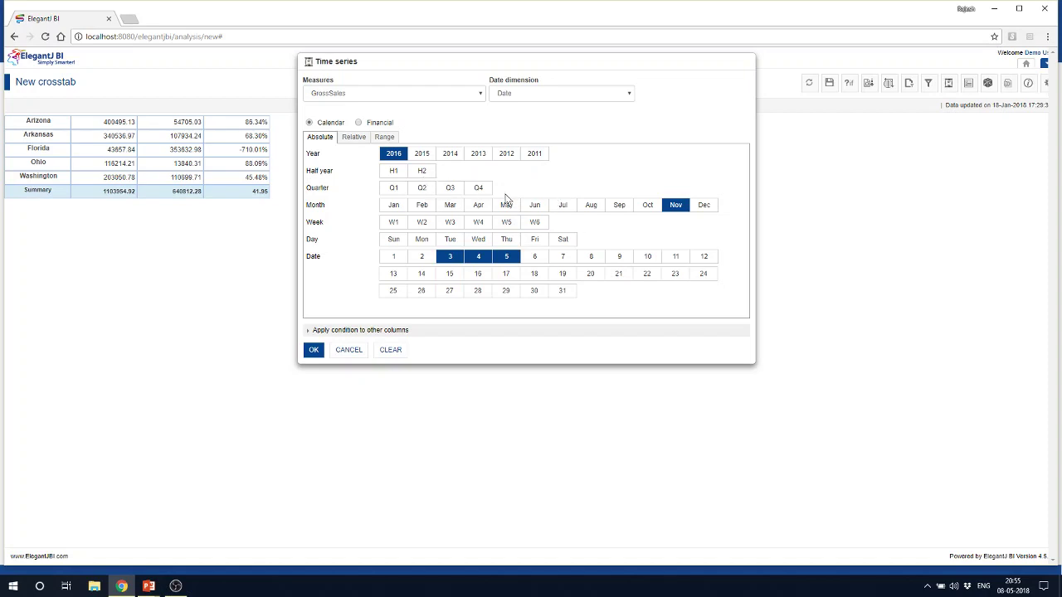
{"action": "left_click", "coordinate": [563, 242]}
{"action": "left_click", "coordinate": [395, 242]}
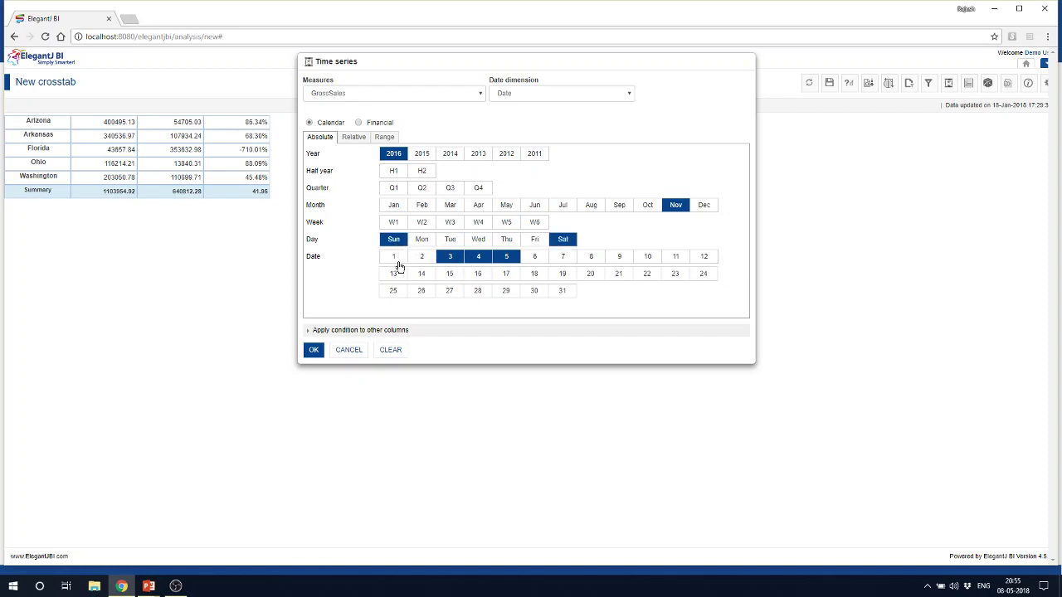
Step: Clear the absolute period conditions of both the GrossSales and GrossSales_1 measures
{"action": "left_click", "coordinate": [389, 351]}
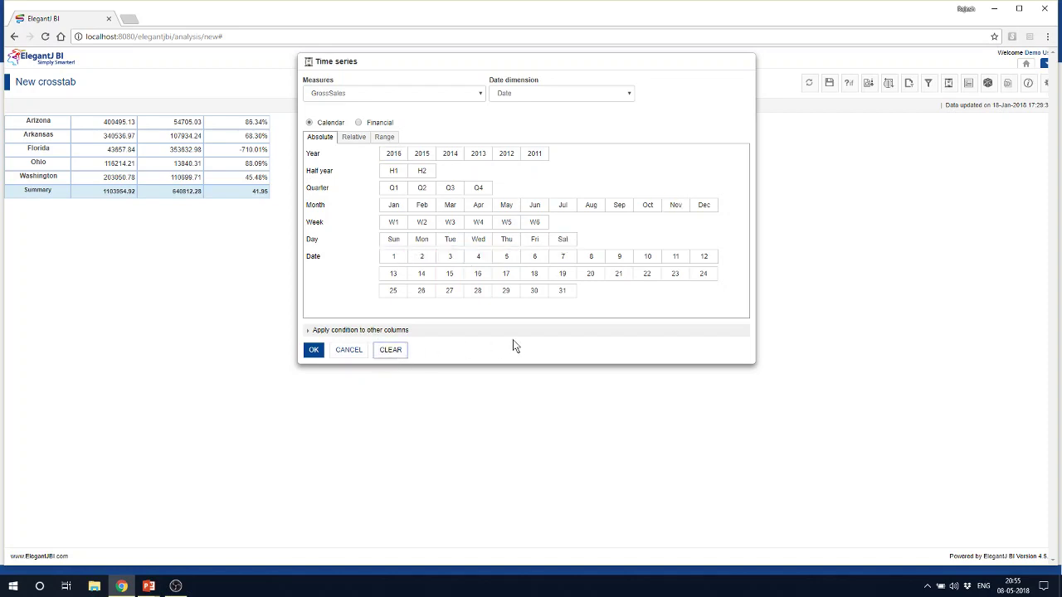
{"action": "left_click", "coordinate": [404, 94]}
{"action": "left_click", "coordinate": [347, 117]}
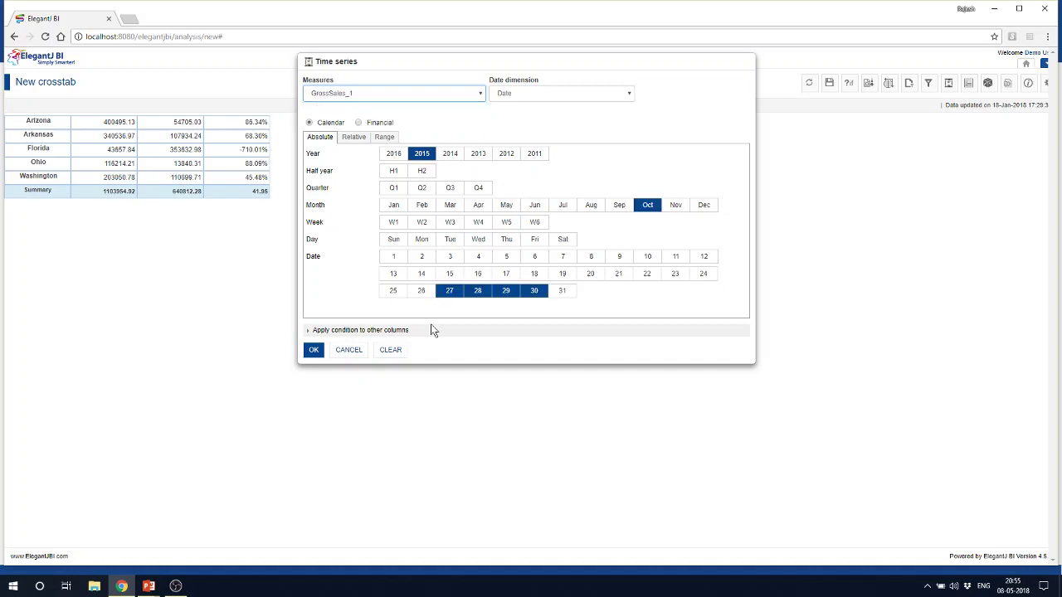
{"action": "left_click", "coordinate": [391, 351]}
Step: Give the GrossSales measure the relative period-to-date condition Year to date -2
{"action": "left_click", "coordinate": [356, 100]}
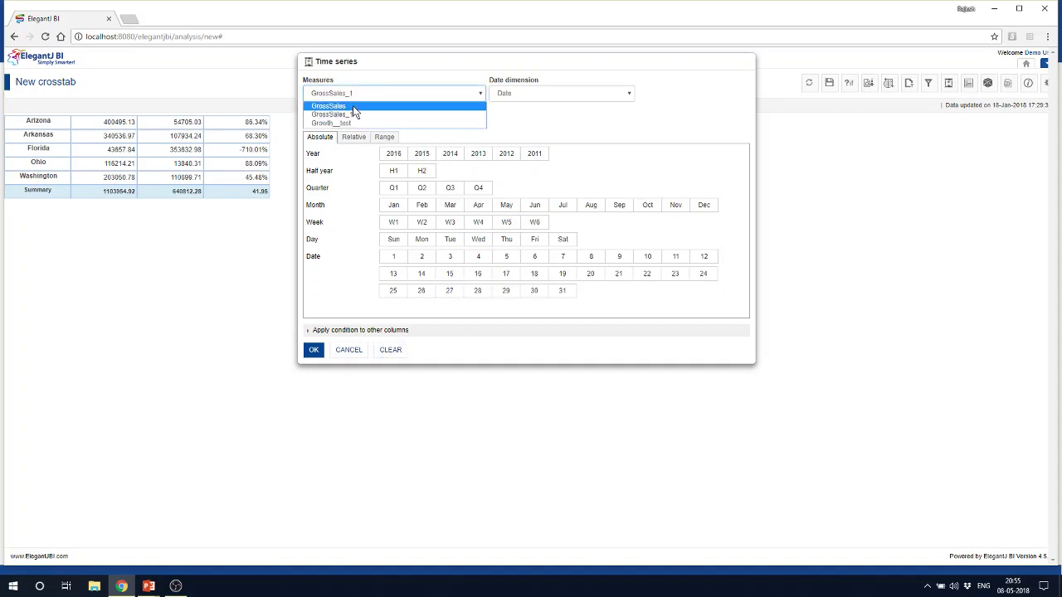
{"action": "left_click", "coordinate": [352, 105]}
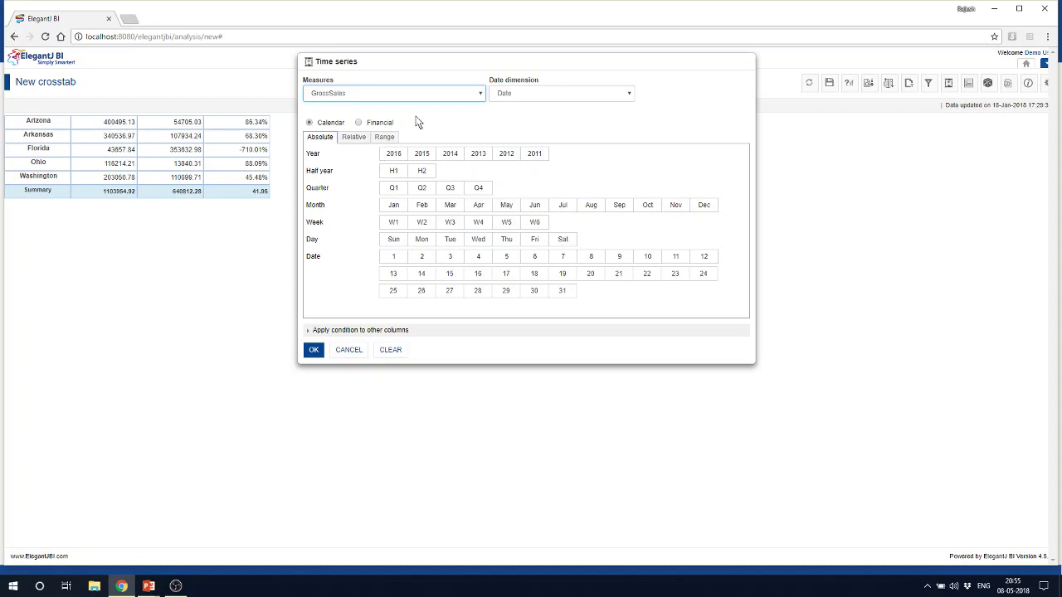
{"action": "left_click", "coordinate": [354, 138]}
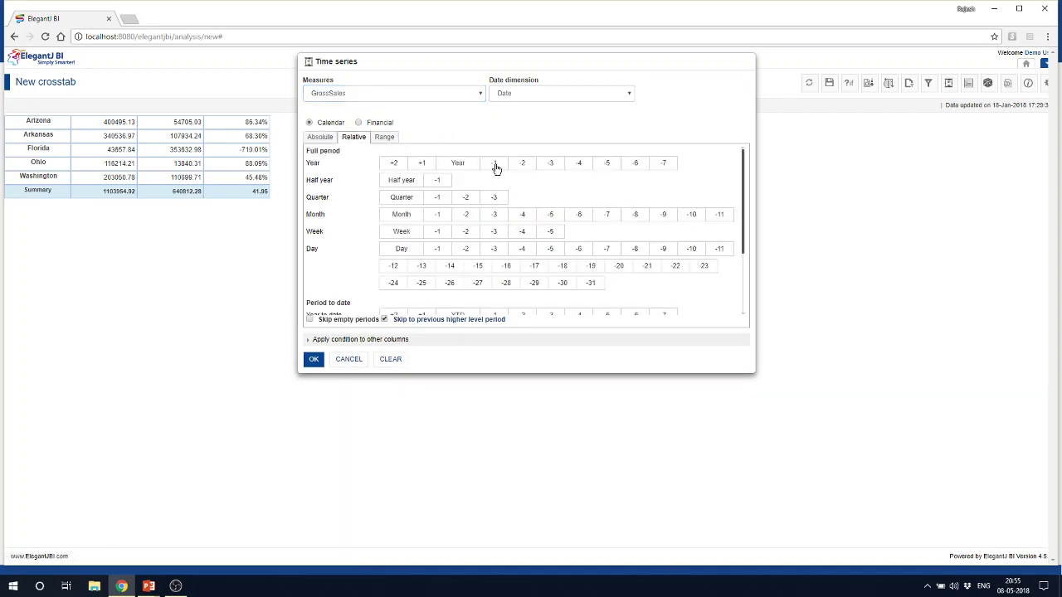
{"action": "scroll", "coordinate": [563, 196], "scroll_direction": "down", "scroll_amount": 1}
{"action": "scroll", "coordinate": [563, 196], "scroll_direction": "down", "scroll_amount": 3}
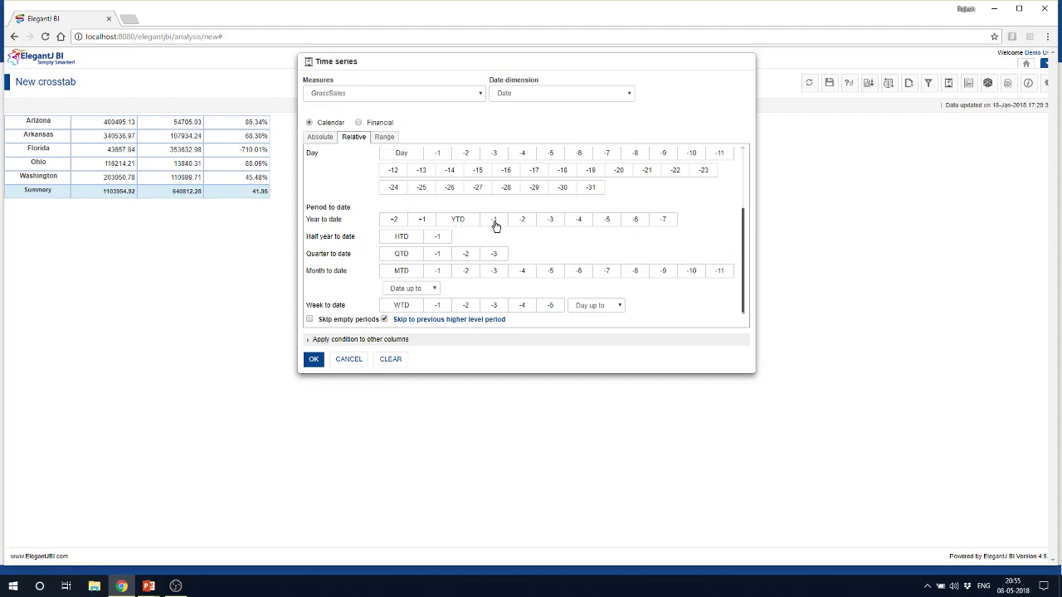
{"action": "left_click", "coordinate": [523, 224]}
Step: Give the GrossSales_1 measure the relative condition Year to date -3 and apply the time series settings
{"action": "left_click", "coordinate": [377, 97]}
{"action": "left_click", "coordinate": [358, 118]}
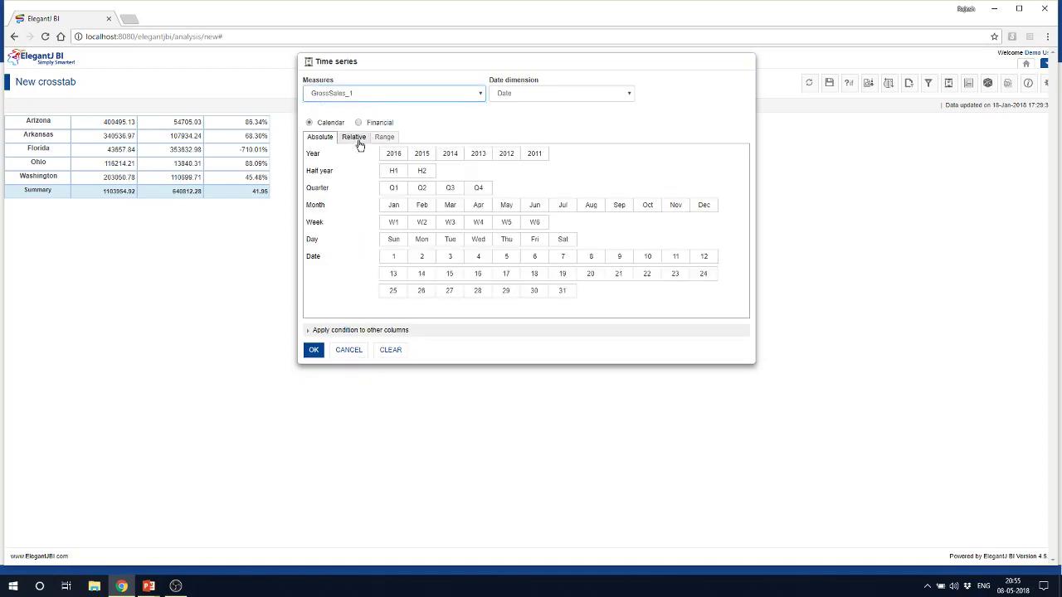
{"action": "left_click", "coordinate": [353, 138]}
{"action": "scroll", "coordinate": [581, 199], "scroll_direction": "down", "scroll_amount": 2}
{"action": "scroll", "coordinate": [587, 203], "scroll_direction": "down", "scroll_amount": 1}
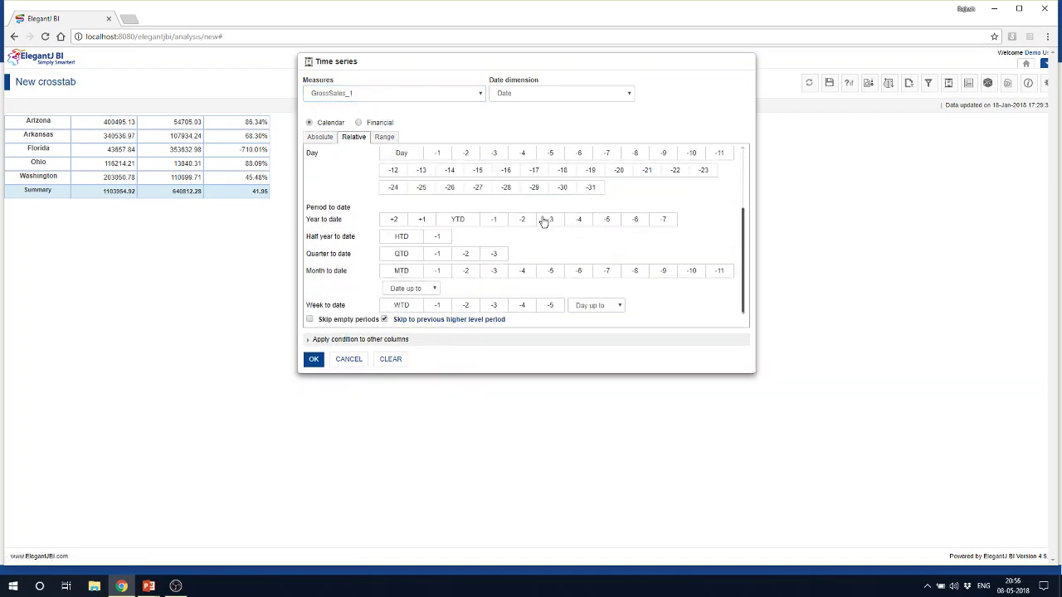
{"action": "left_click", "coordinate": [551, 220]}
{"action": "left_click", "coordinate": [315, 360]}
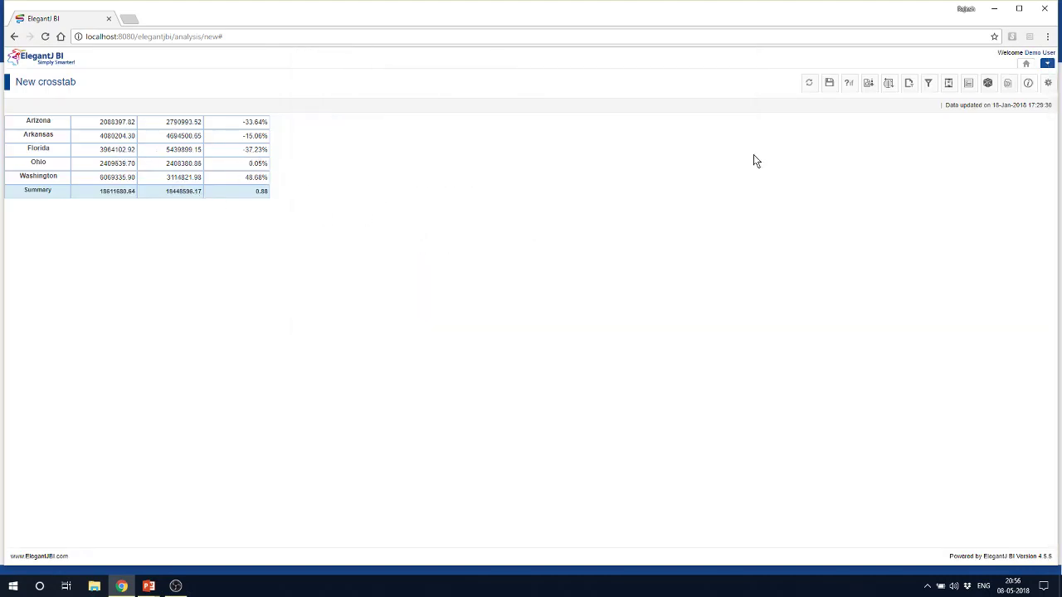
Step: Add the GrossSales measure two more times to the crosstab's data area in the Outliner and apply the layout
{"action": "left_click", "coordinate": [968, 83]}
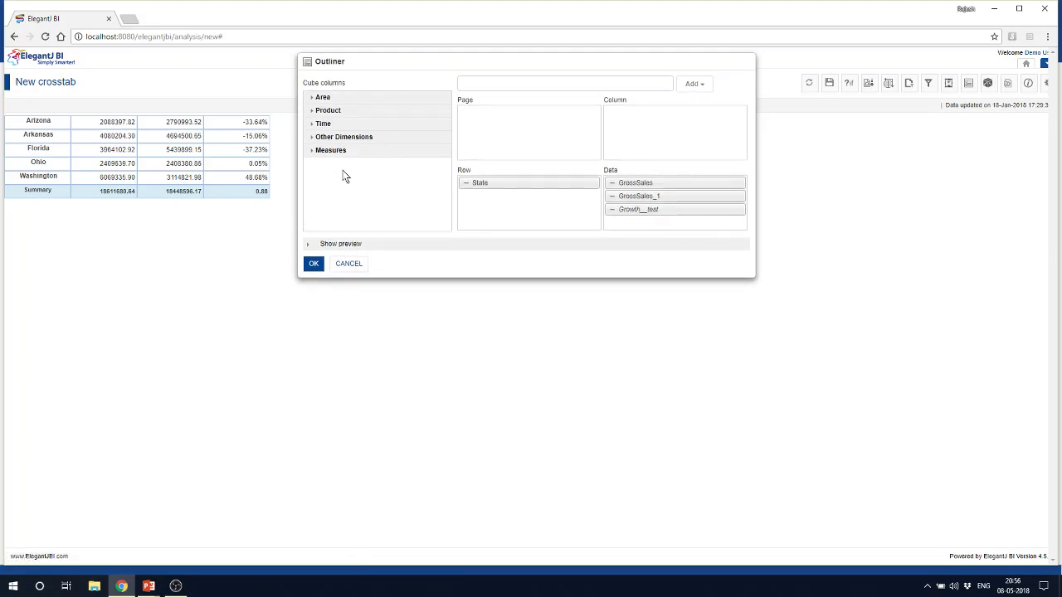
{"action": "left_click", "coordinate": [330, 151]}
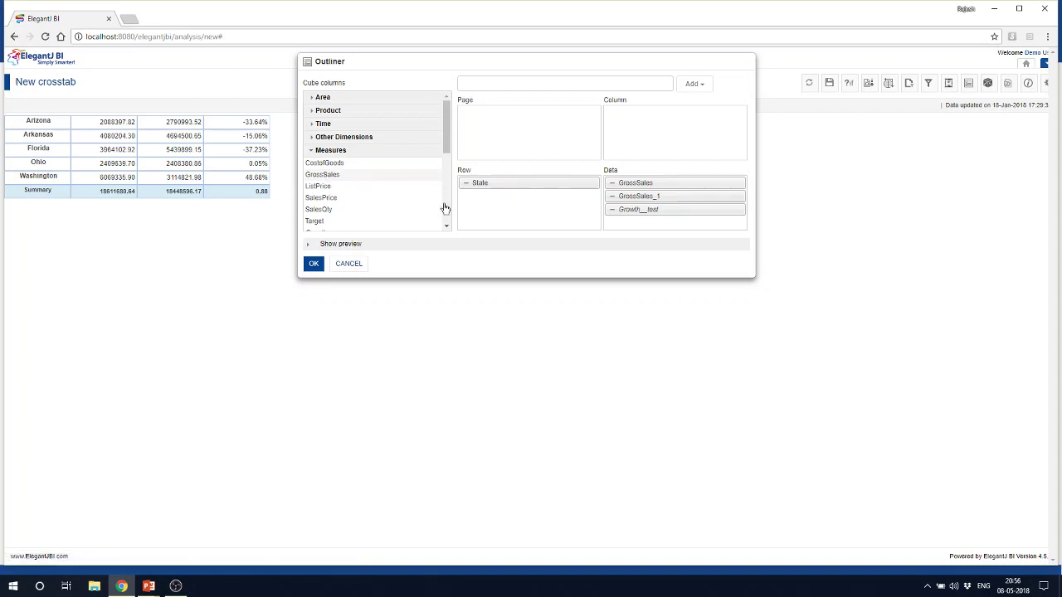
{"action": "left_click_drag", "start_coordinate": [445, 208], "coordinate": [623, 225]}
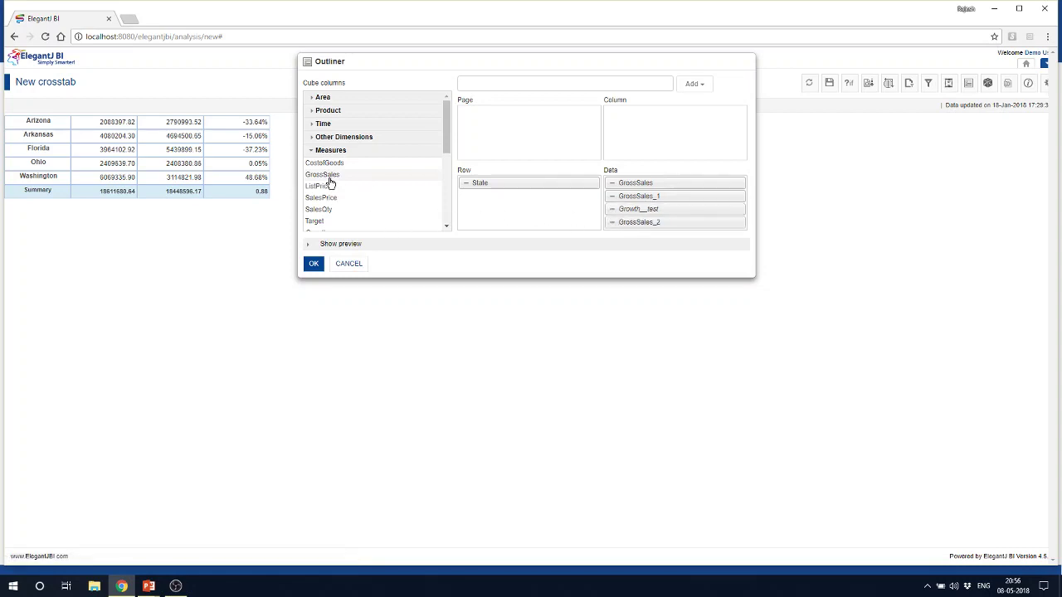
{"action": "left_click_drag", "start_coordinate": [329, 177], "coordinate": [626, 229]}
{"action": "scroll", "coordinate": [744, 214], "scroll_direction": "down", "scroll_amount": 1}
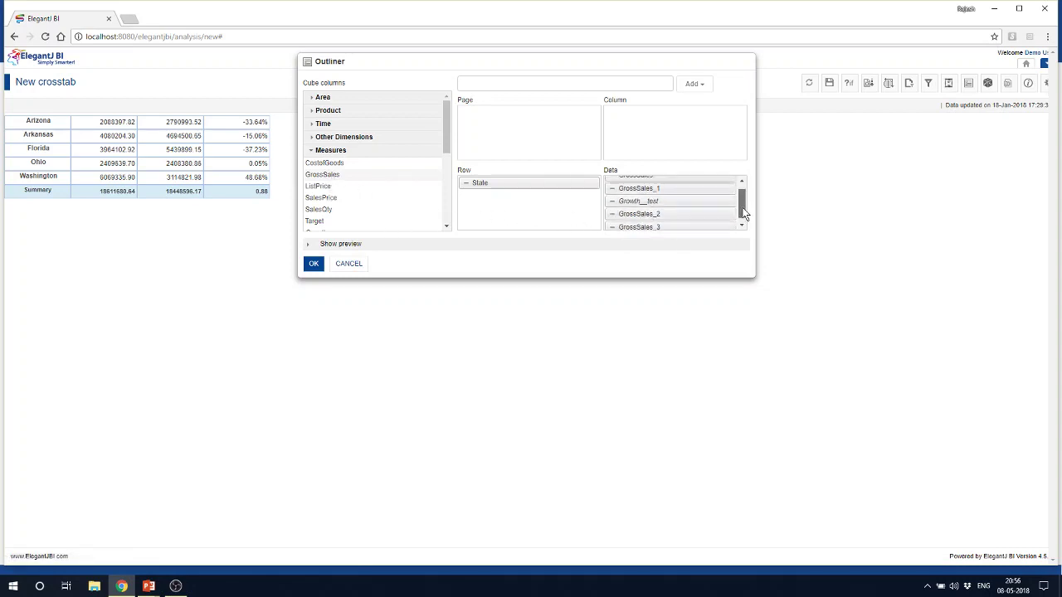
{"action": "left_click_drag", "start_coordinate": [744, 214], "coordinate": [744, 222]}
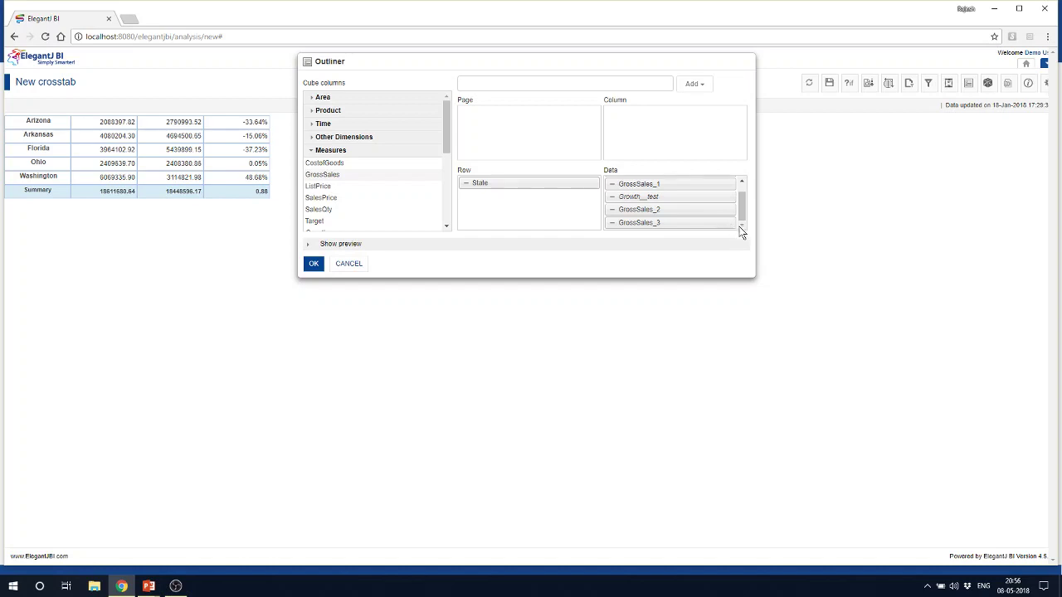
{"action": "left_click", "coordinate": [314, 264]}
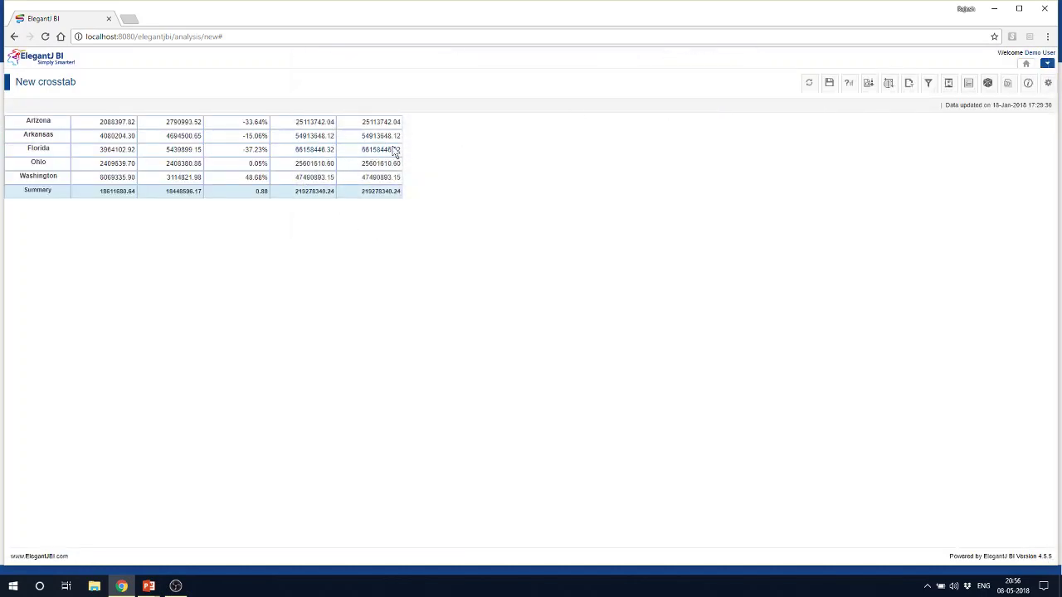
Step: Give the GrossSales_2 measure the relative time series condition Year -2 with Month to date (MTD)
{"action": "left_click", "coordinate": [948, 83]}
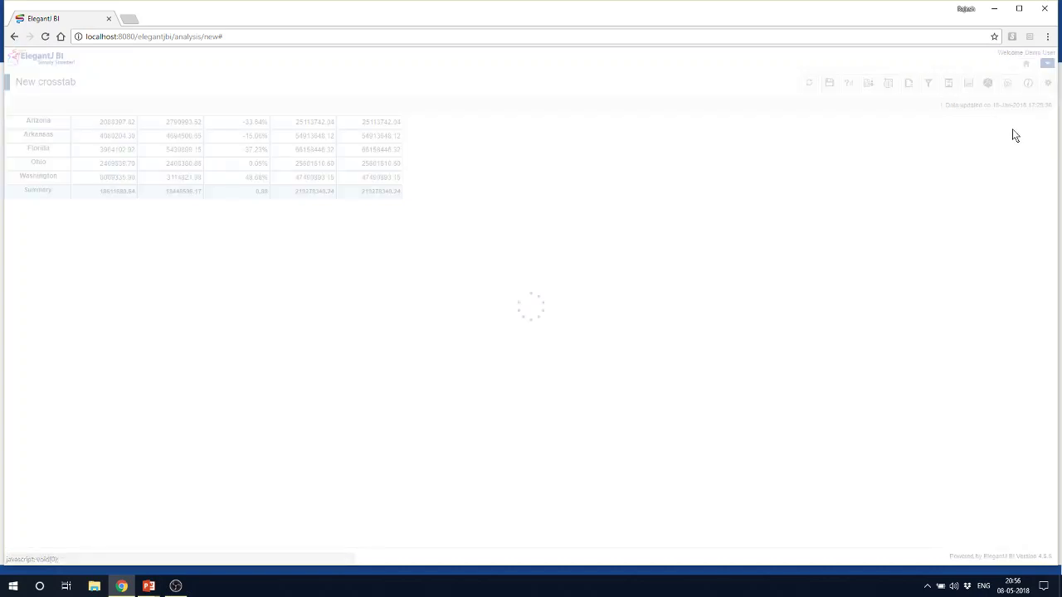
{"action": "scroll", "coordinate": [572, 181], "scroll_direction": "down", "scroll_amount": 2}
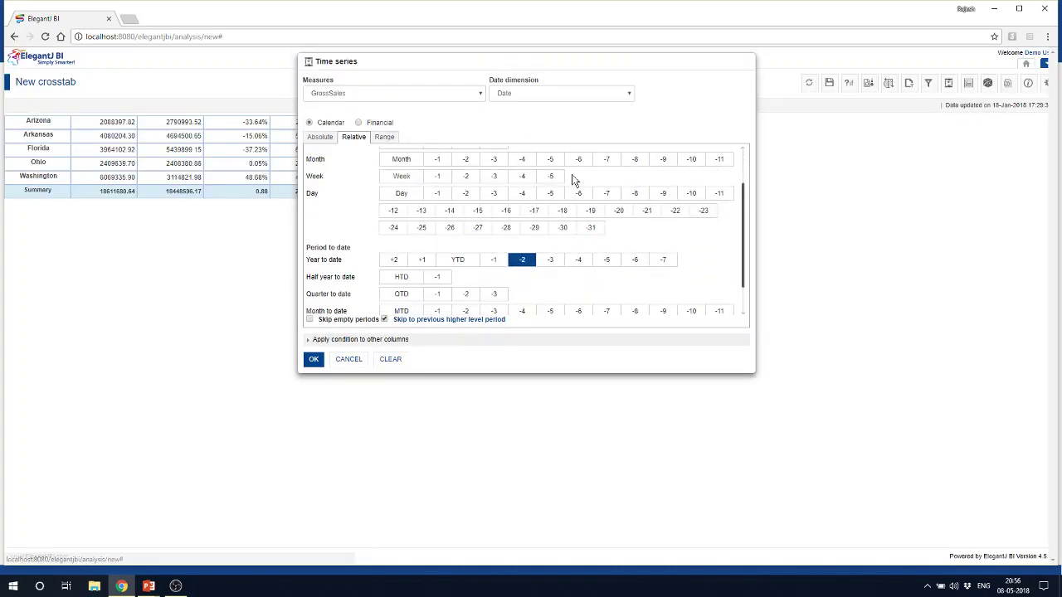
{"action": "left_click", "coordinate": [369, 93]}
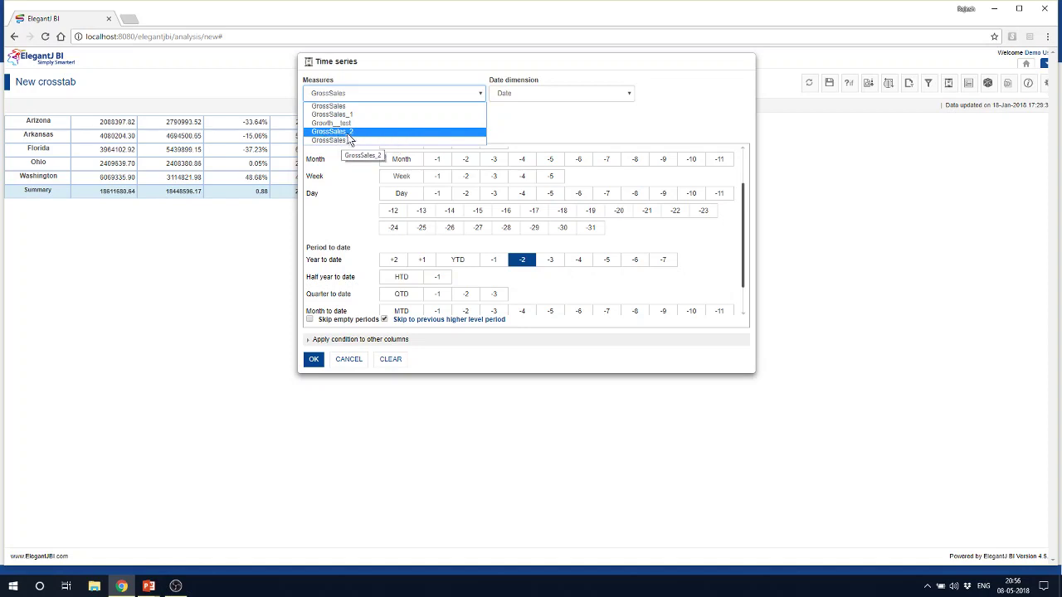
{"action": "left_click", "coordinate": [344, 133]}
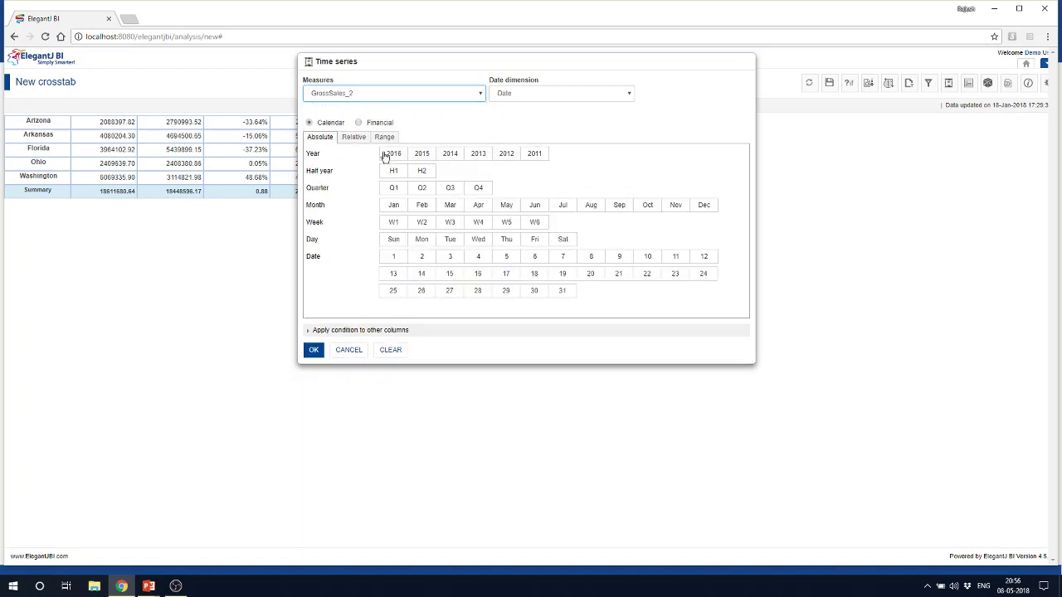
{"action": "left_click", "coordinate": [353, 137]}
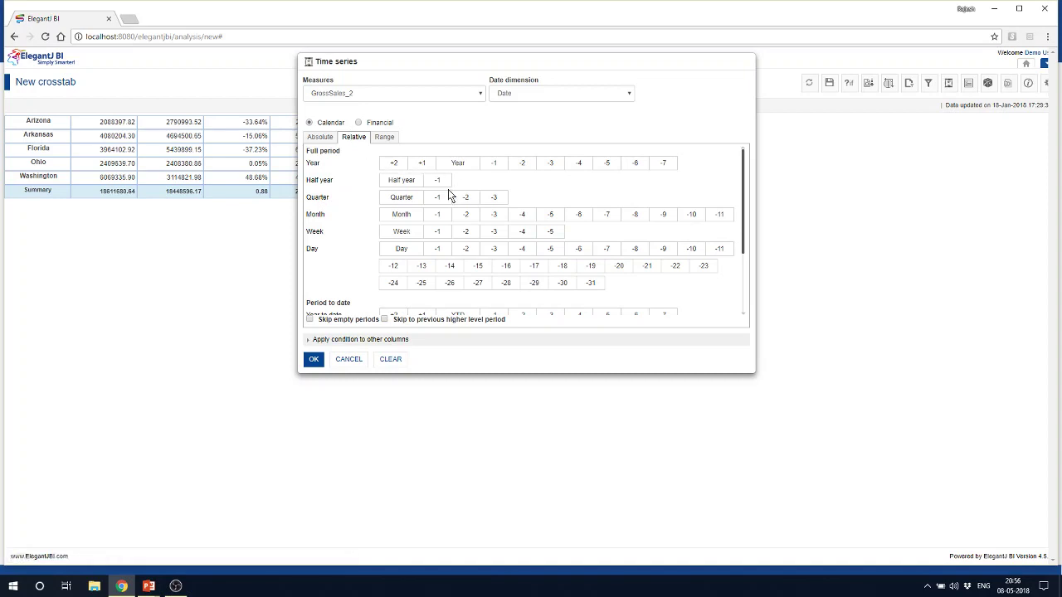
{"action": "scroll", "coordinate": [432, 220], "scroll_direction": "down", "scroll_amount": 3}
{"action": "scroll", "coordinate": [460, 241], "scroll_direction": "up", "scroll_amount": 3}
{"action": "left_click", "coordinate": [521, 164]}
{"action": "scroll", "coordinate": [657, 195], "scroll_direction": "down", "scroll_amount": 3}
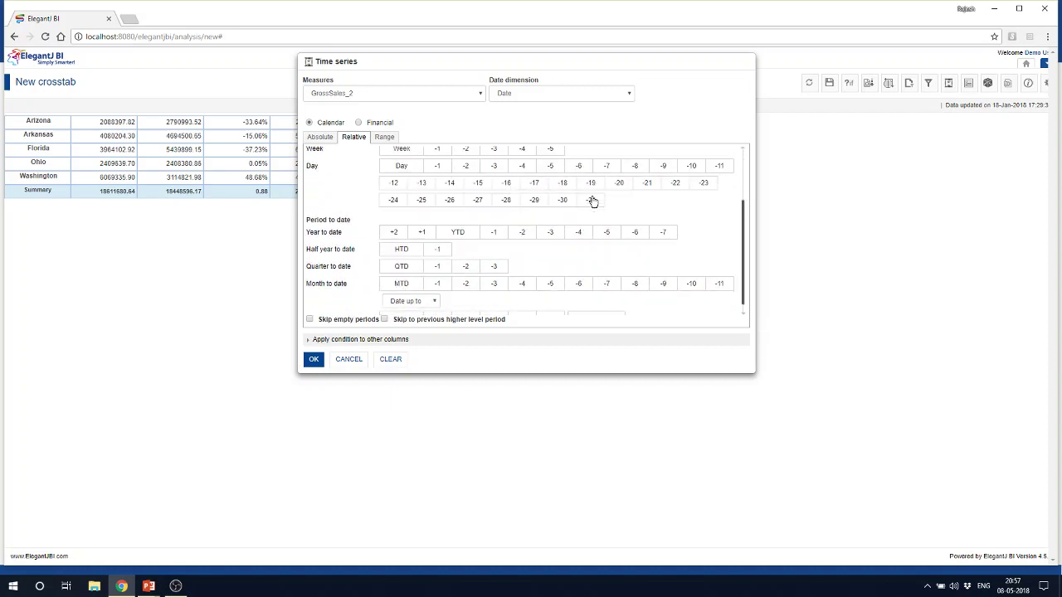
{"action": "left_click", "coordinate": [419, 275]}
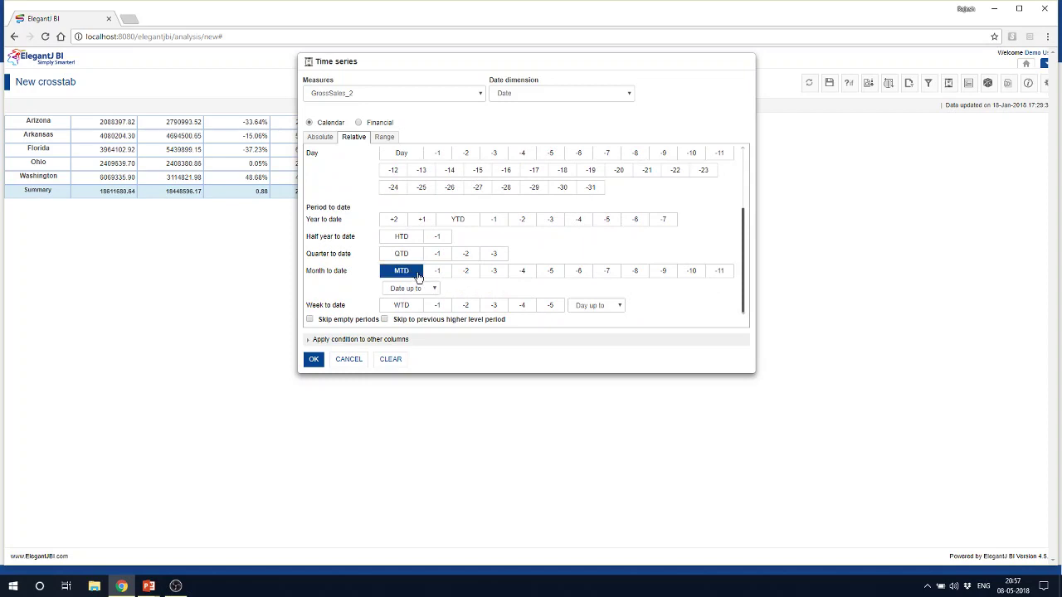
Step: Give the GrossSales_3 measure the relative condition Year -2 with Month to date -1 and apply the time series settings
{"action": "left_click", "coordinate": [422, 99]}
{"action": "left_click", "coordinate": [368, 138]}
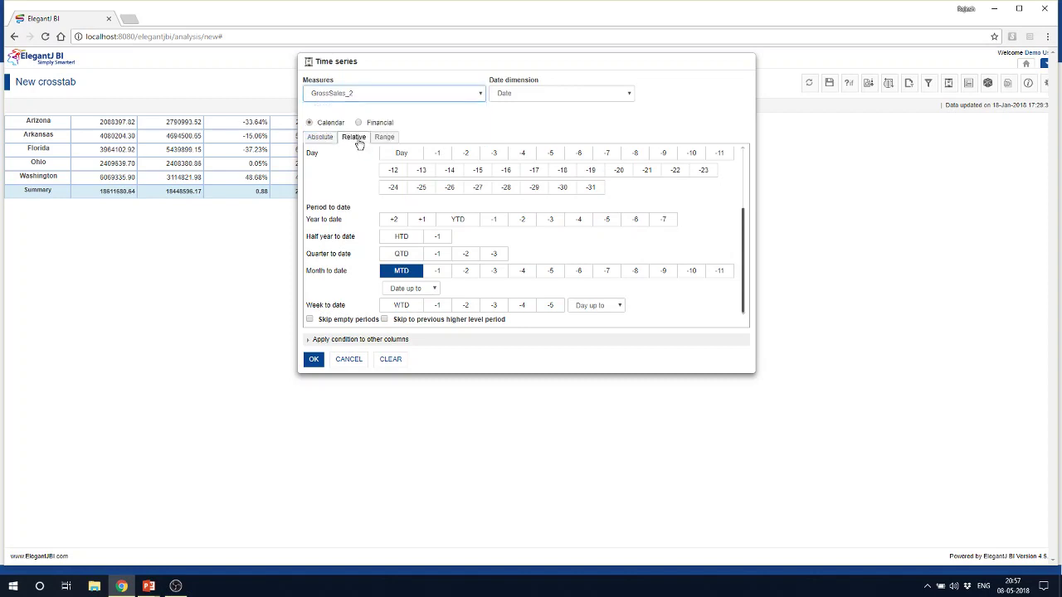
{"action": "left_click", "coordinate": [354, 137]}
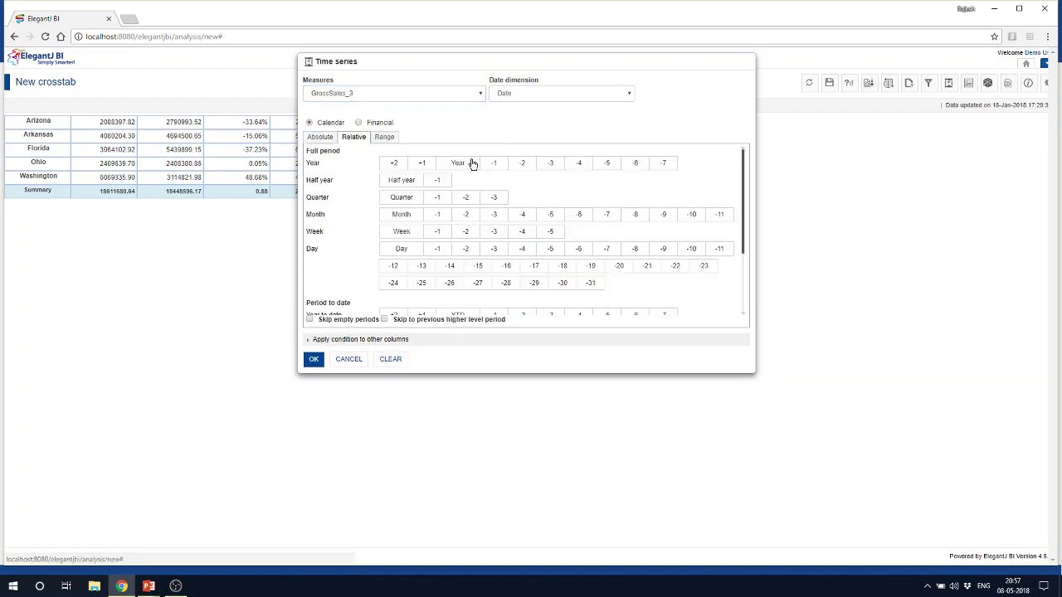
{"action": "left_click", "coordinate": [522, 164]}
{"action": "scroll", "coordinate": [491, 178], "scroll_direction": "down", "scroll_amount": 2}
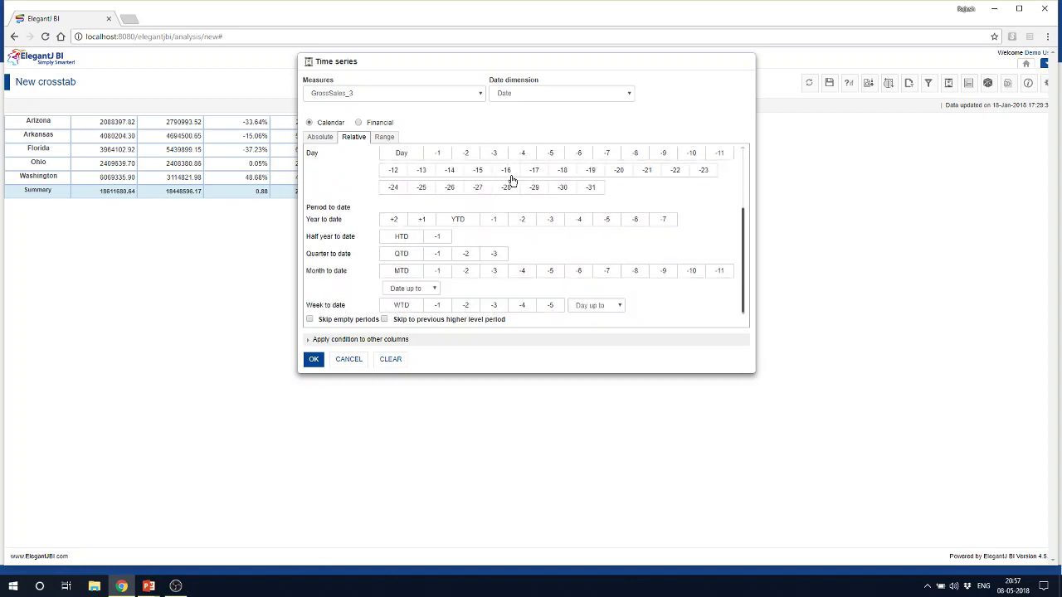
{"action": "left_click", "coordinate": [438, 273]}
{"action": "left_click", "coordinate": [314, 360]}
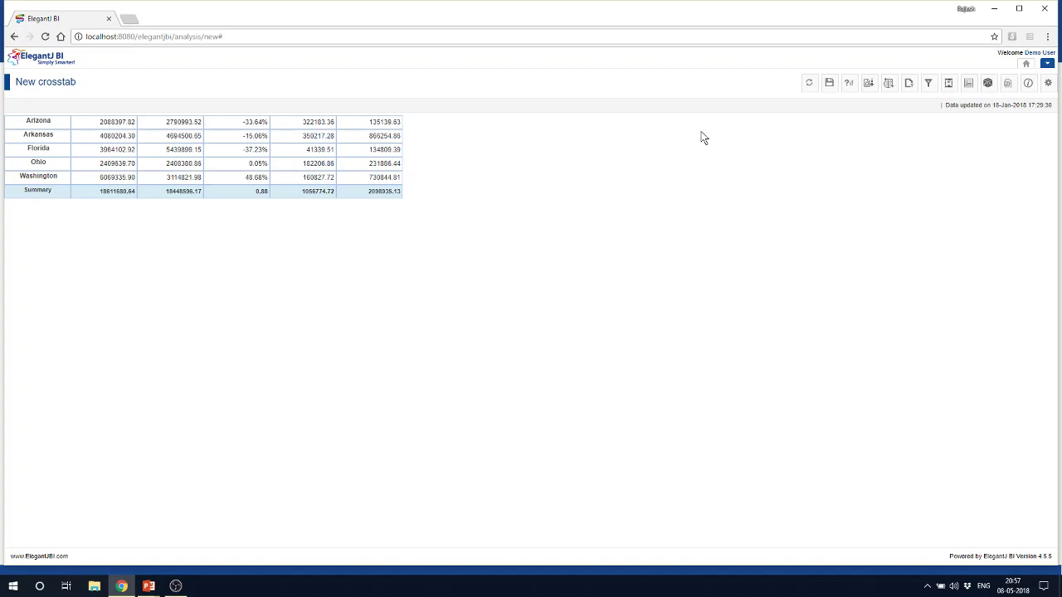
Step: Reopen the Time series settings and clear the relative condition of the GrossSales measure
{"action": "left_click", "coordinate": [949, 86]}
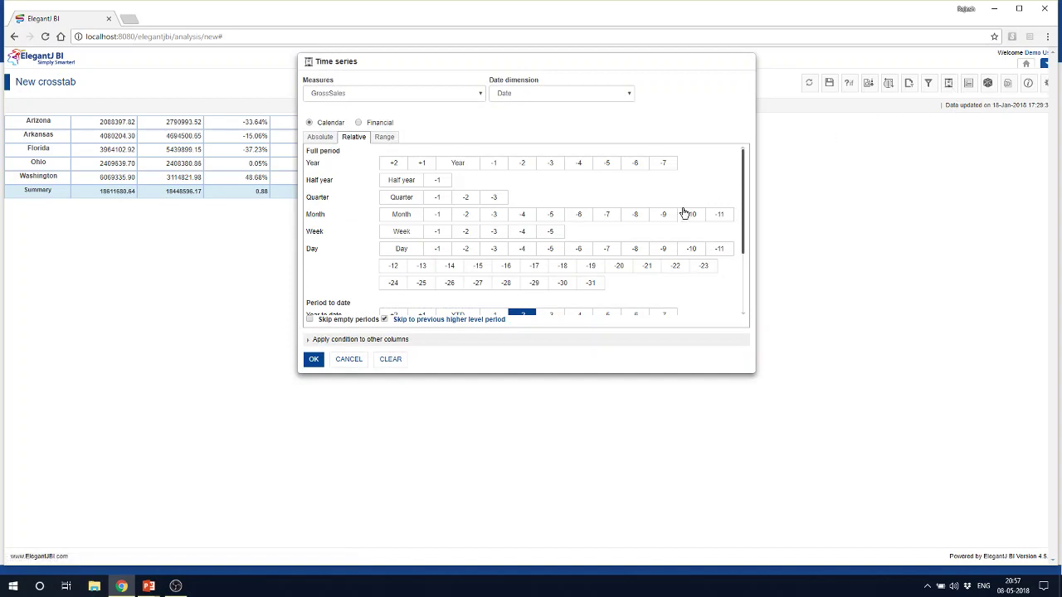
{"action": "scroll", "coordinate": [693, 212], "scroll_direction": "down", "scroll_amount": 1}
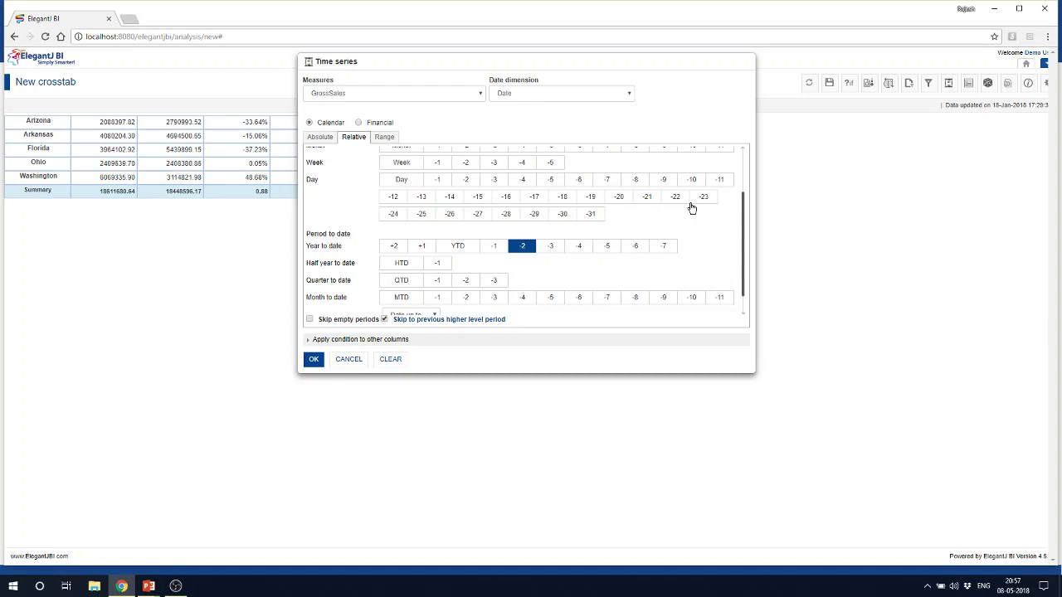
{"action": "left_click", "coordinate": [391, 359]}
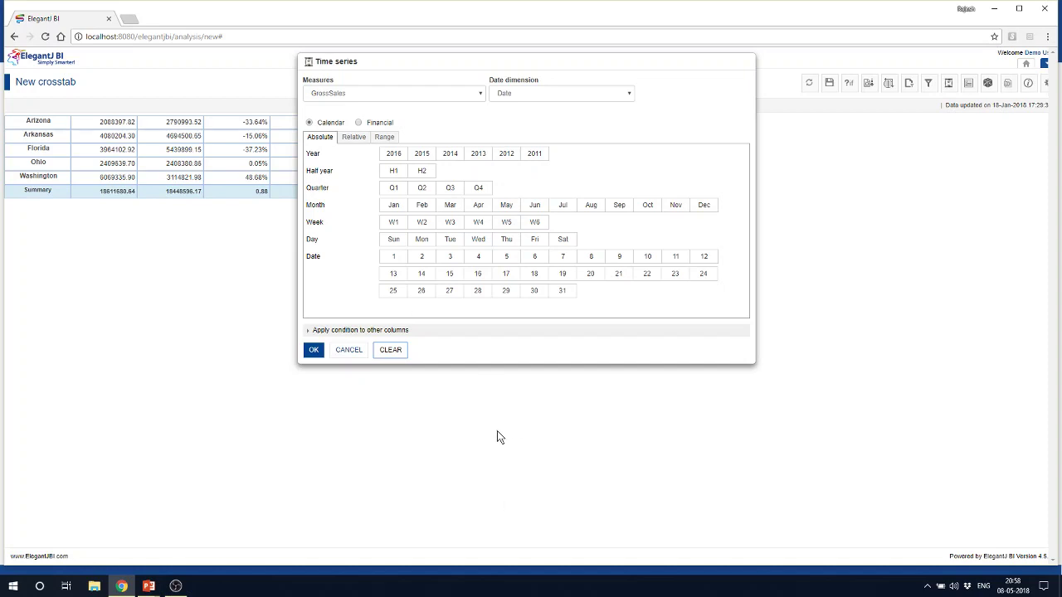
{"action": "key", "text": "alt+Tab"}
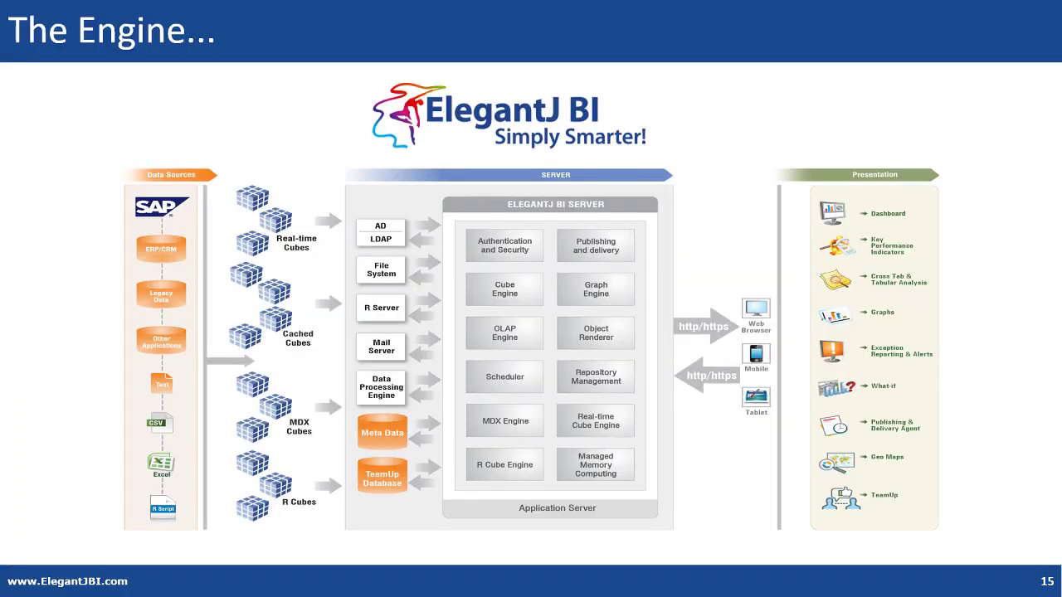
{"action": "key", "text": "Right"}
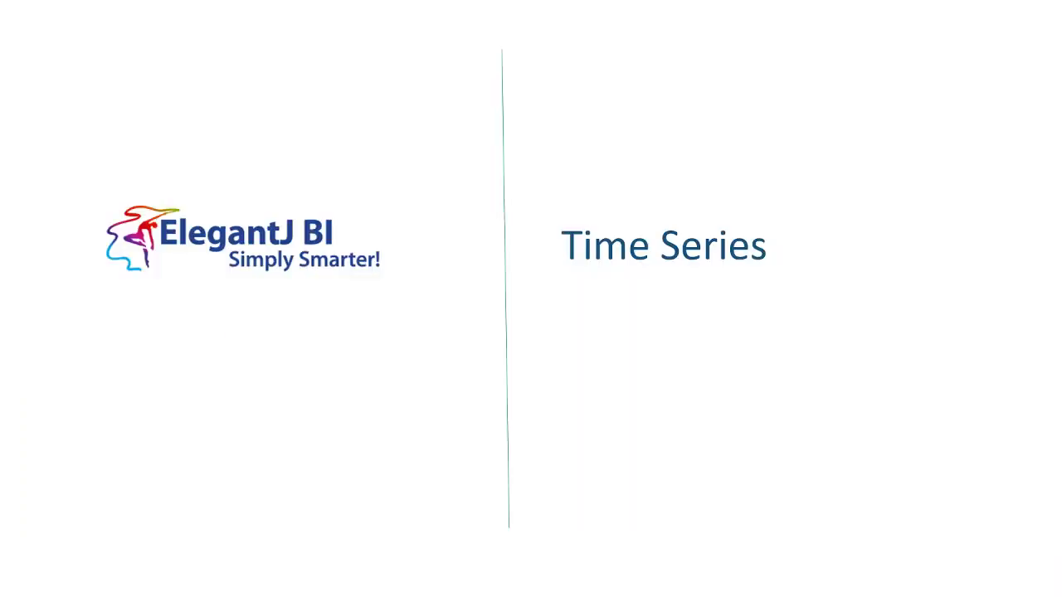